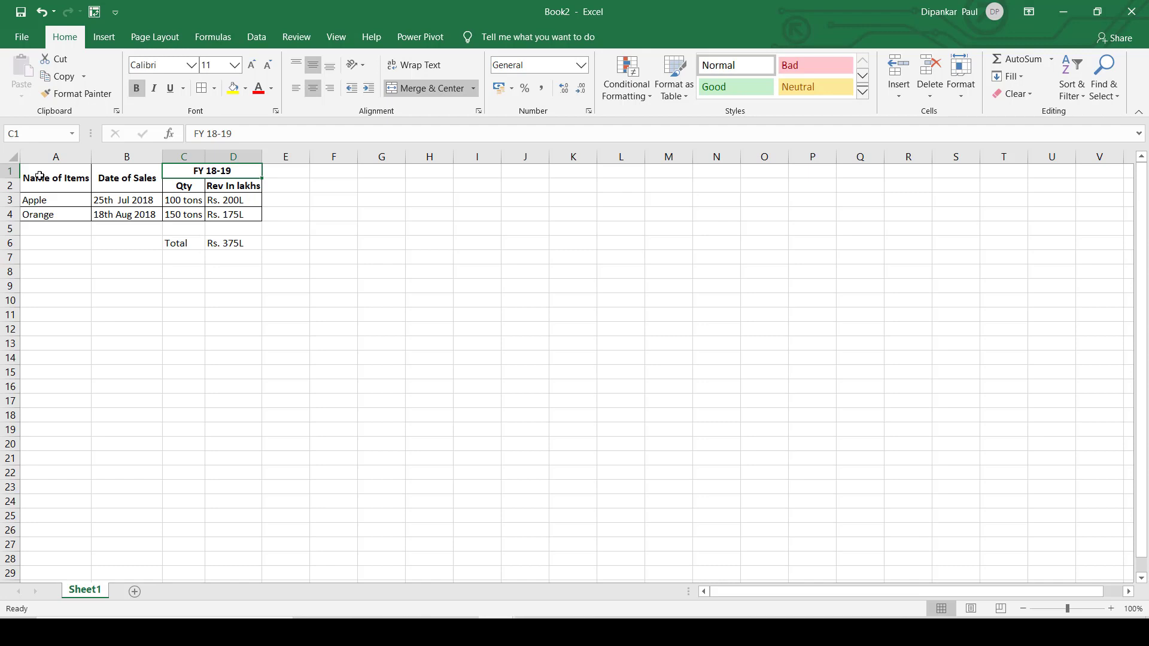
# - Examine the merged Name of Items, Date of Sales and FY 18-19 header cells of the sales table
pyautogui.click(40, 175)
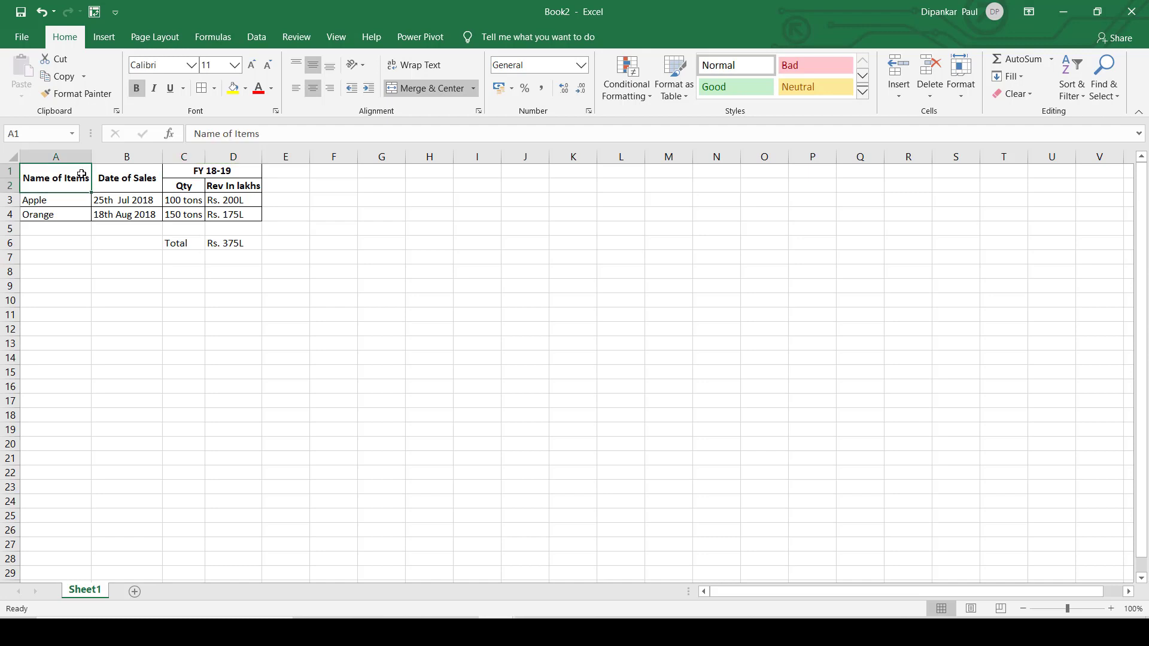
pyautogui.moveTo(90, 177); pyautogui.dragTo(118, 179)
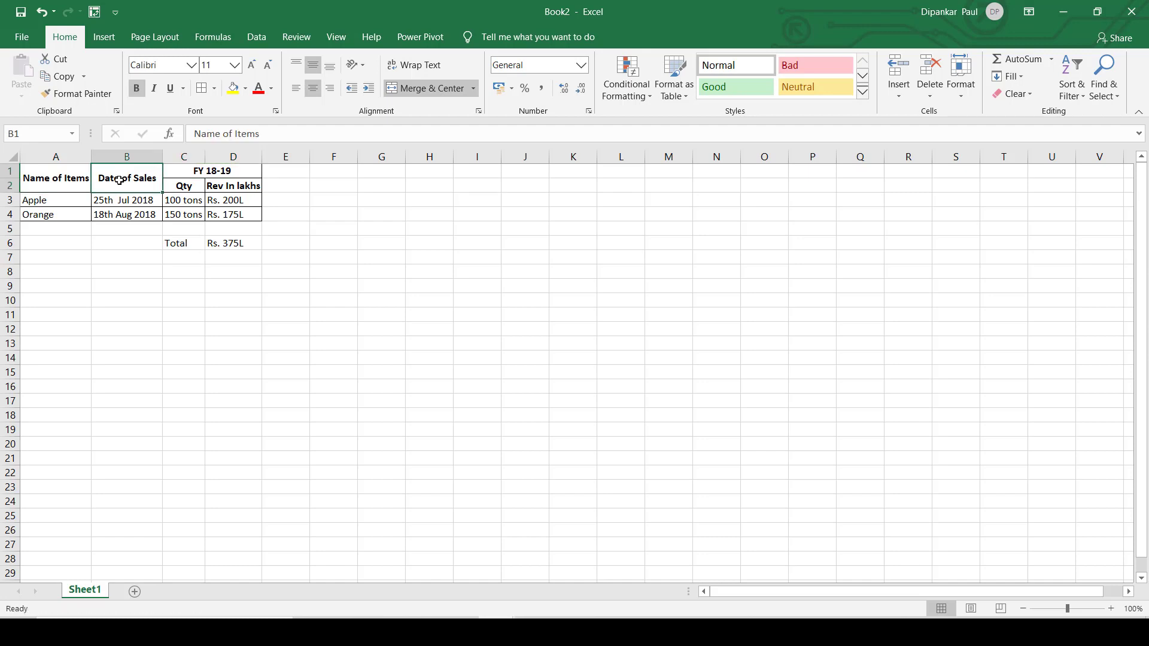
pyautogui.click(198, 174)
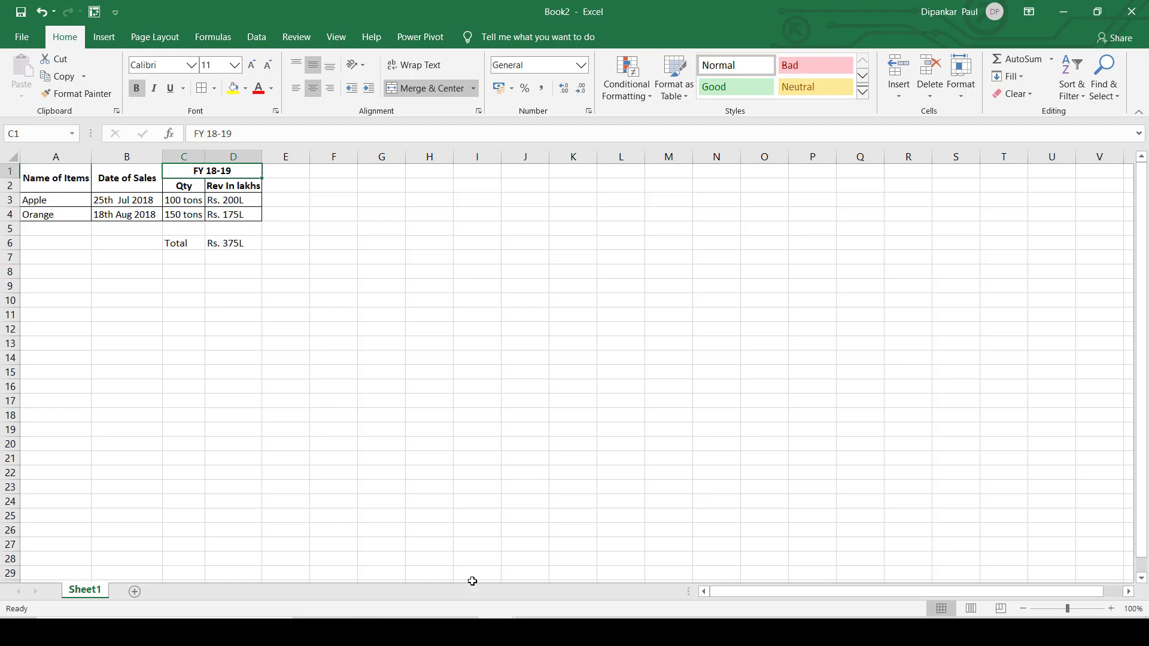
# - Switch to the Book1 workbook and enter the headers Name in A1 and Date of Sale in B1
pyautogui.moveTo(499, 632)
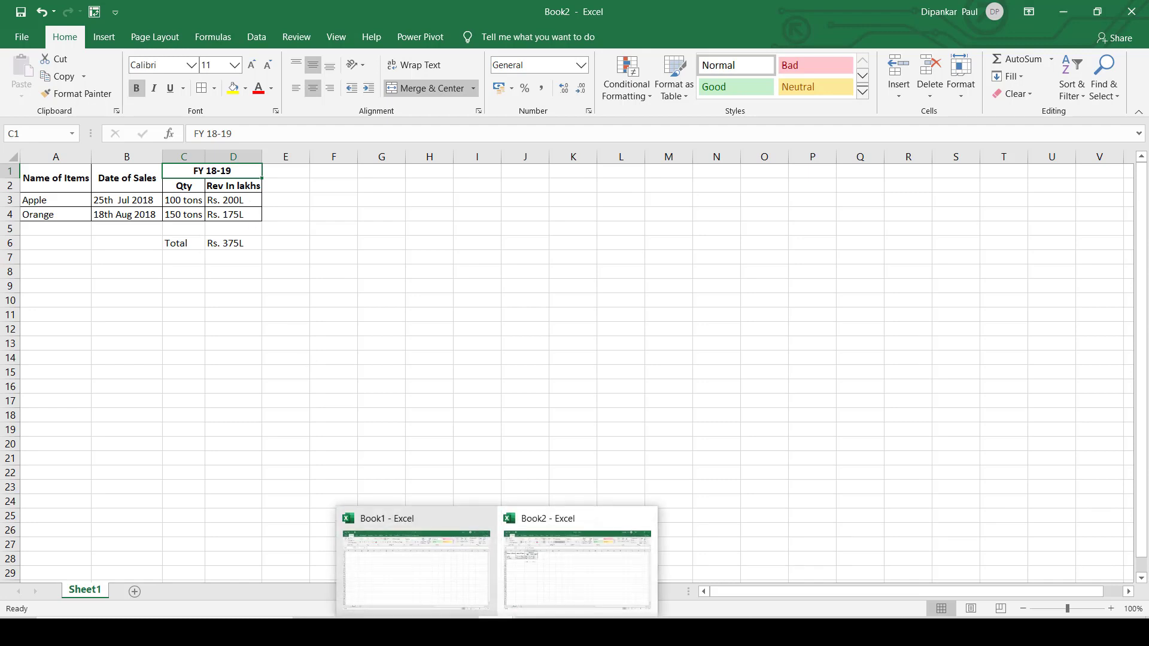
pyautogui.click(439, 583)
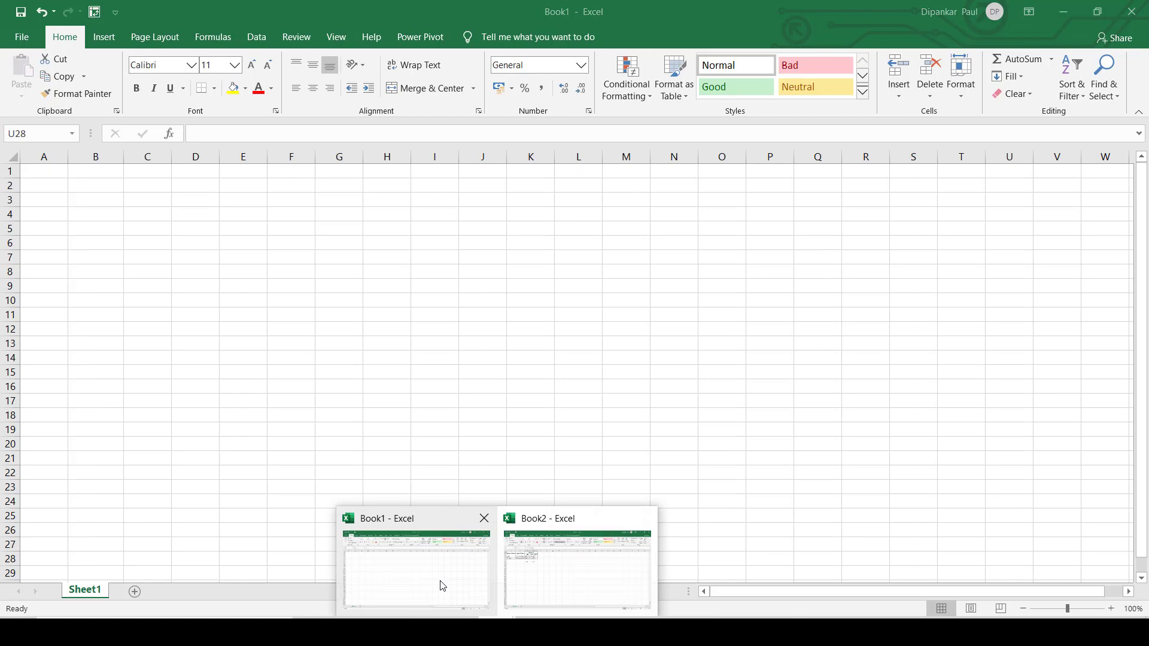
pyautogui.click(30, 174)
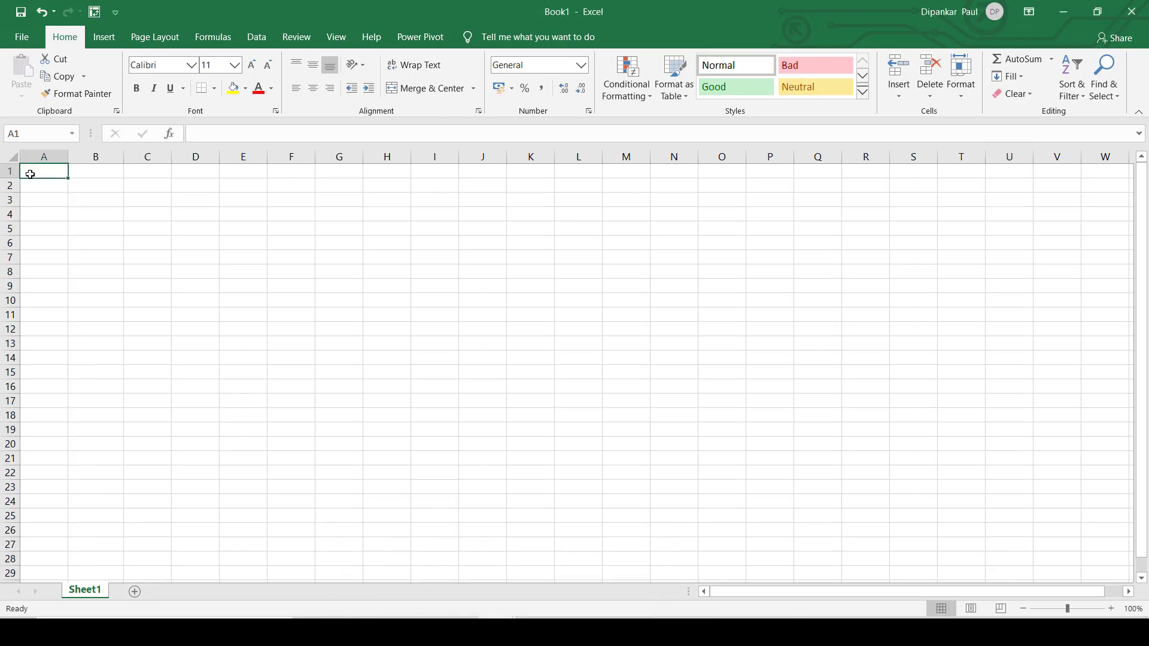
pyautogui.write('Name')
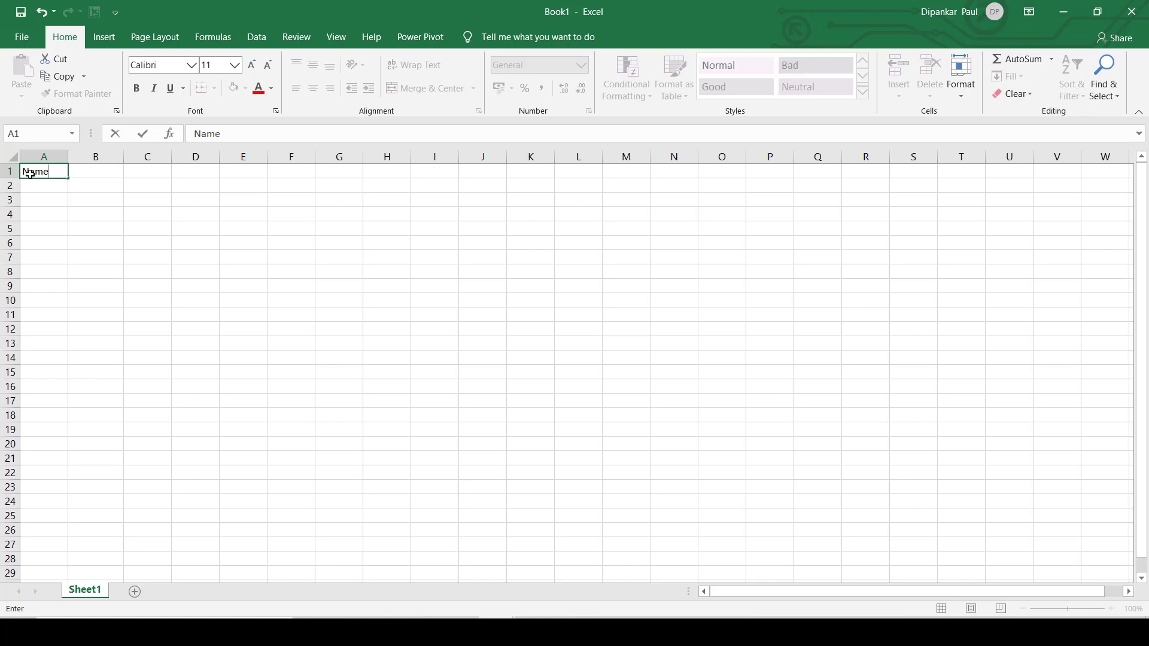
pyautogui.press('Tab')
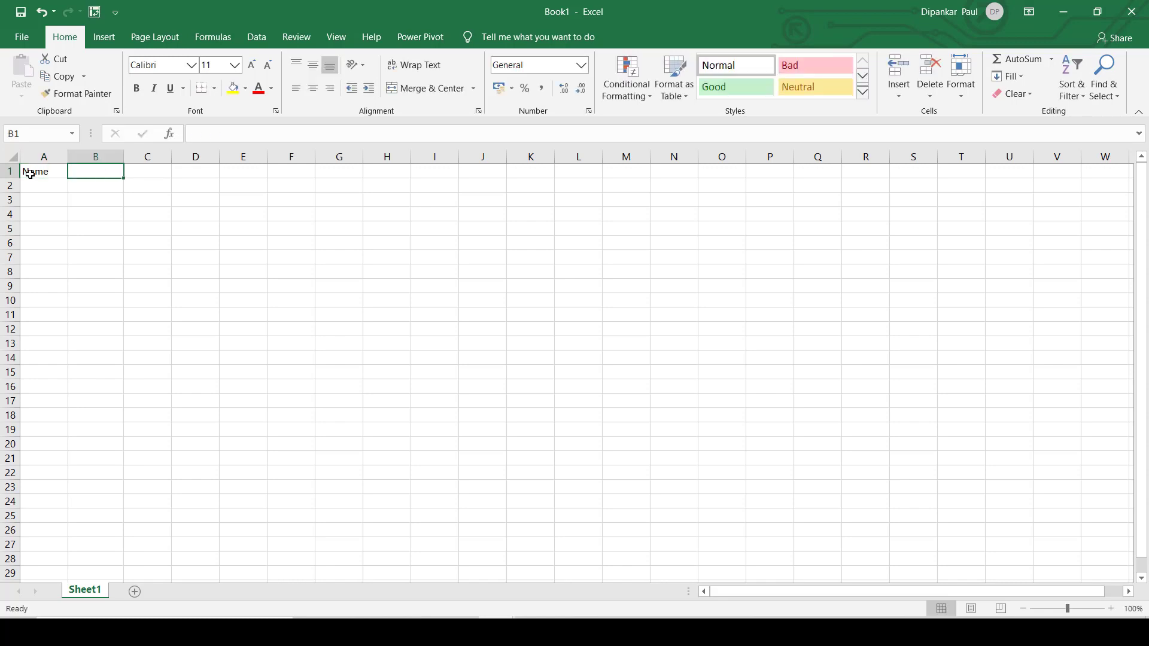
pyautogui.write('Date of Sale')
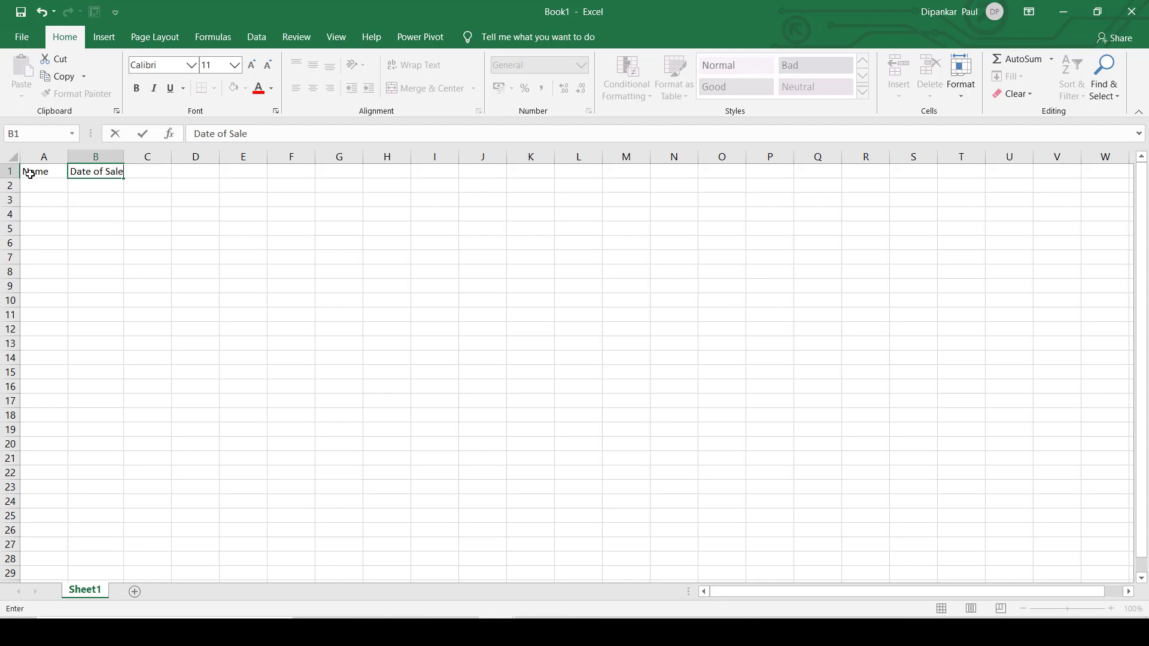
# - Switch to Book2 and review the FY 18-19 header with its Qty and Rev In lakhs subheaders
pyautogui.click(536, 631)
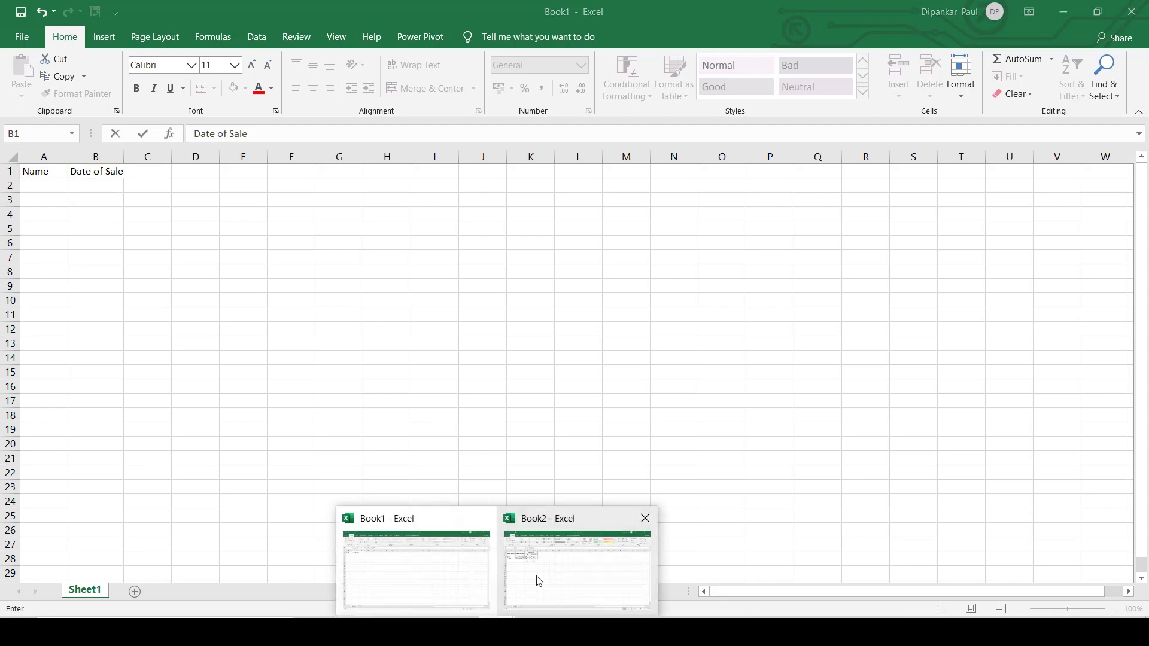
pyautogui.click(537, 581)
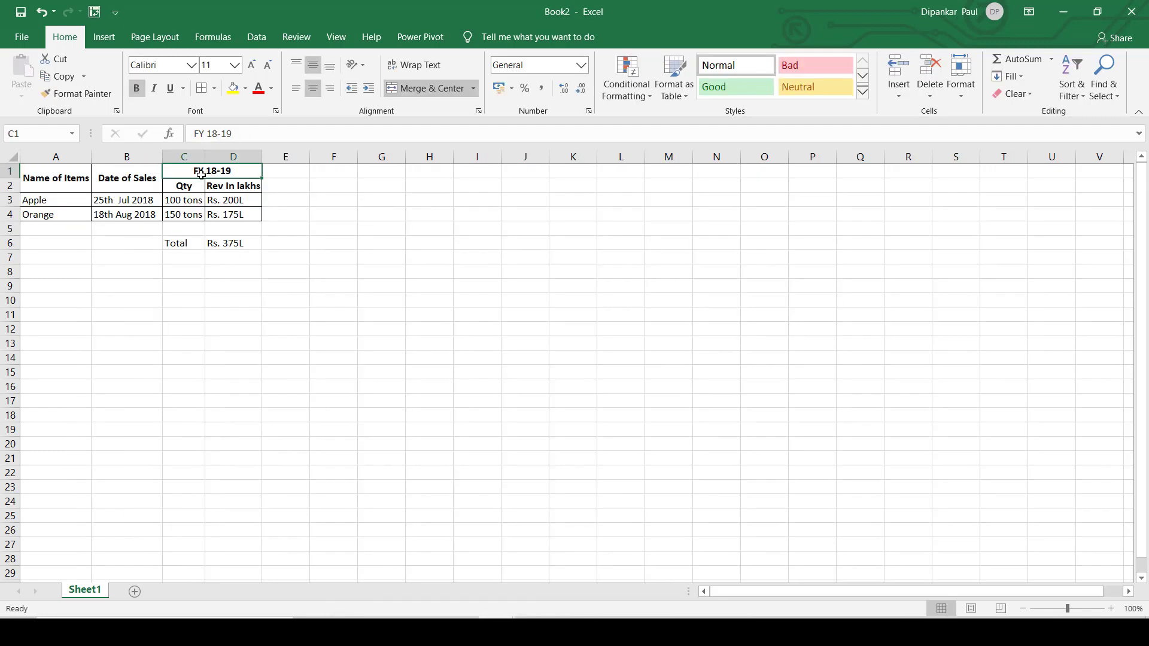
pyautogui.click(184, 185)
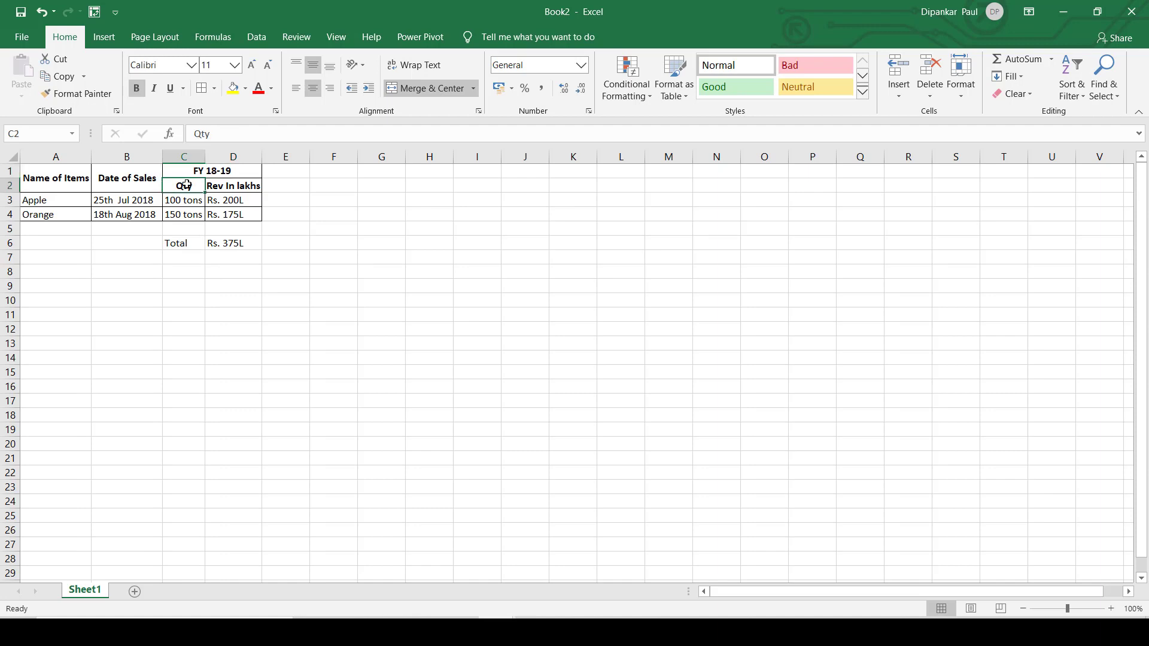
pyautogui.click(231, 185)
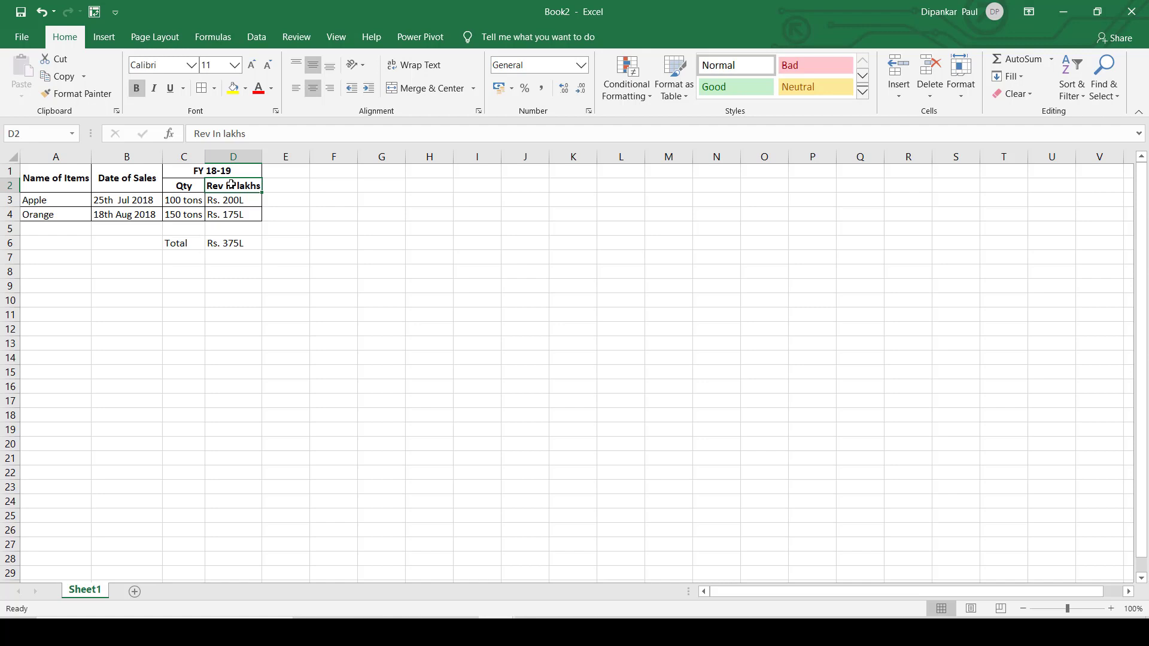
pyautogui.click(198, 169)
pyautogui.click(185, 186)
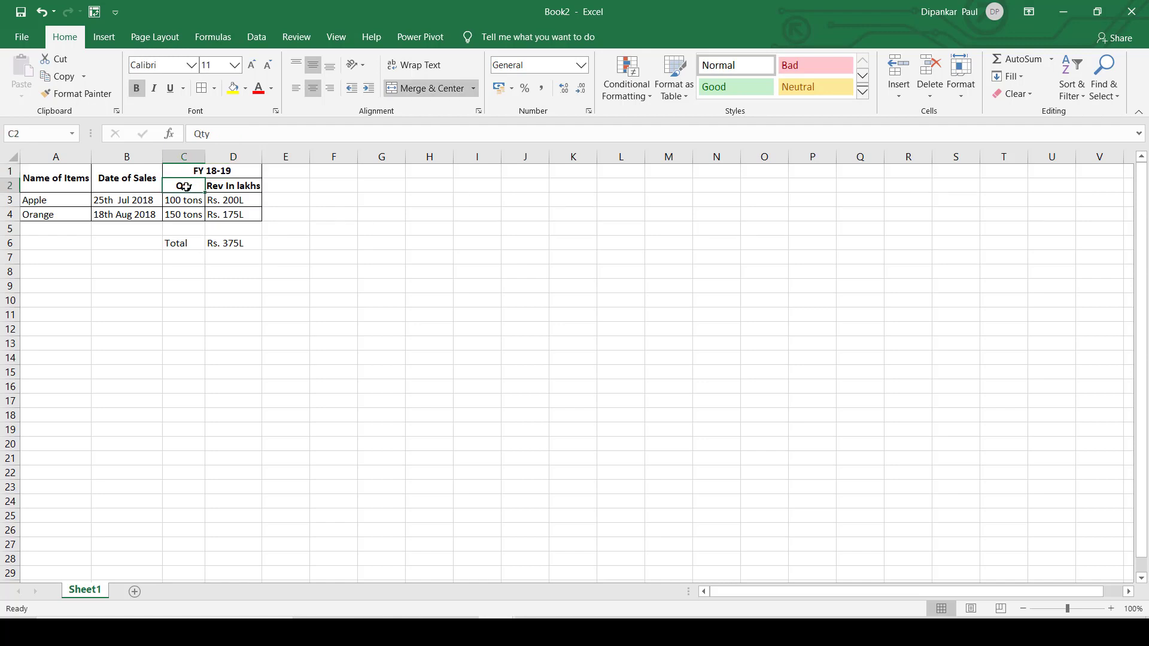
pyautogui.click(226, 187)
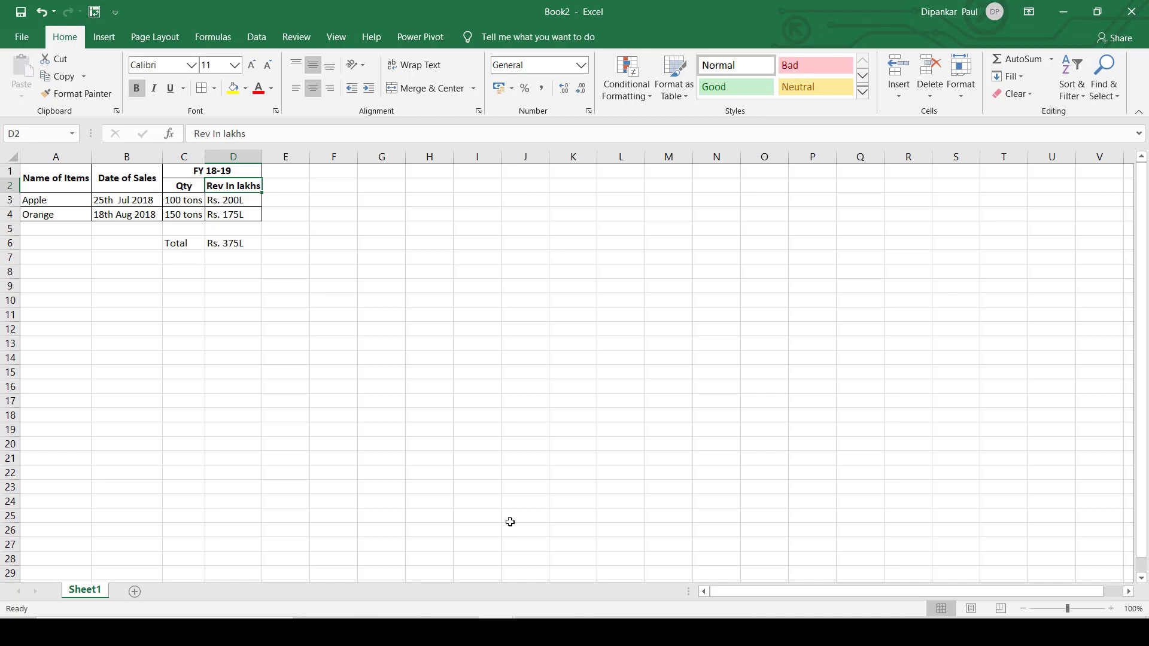
# - Switch back to Book1 and enter the header Qty -FY 18-19 in cell C1
pyautogui.moveTo(492, 573)
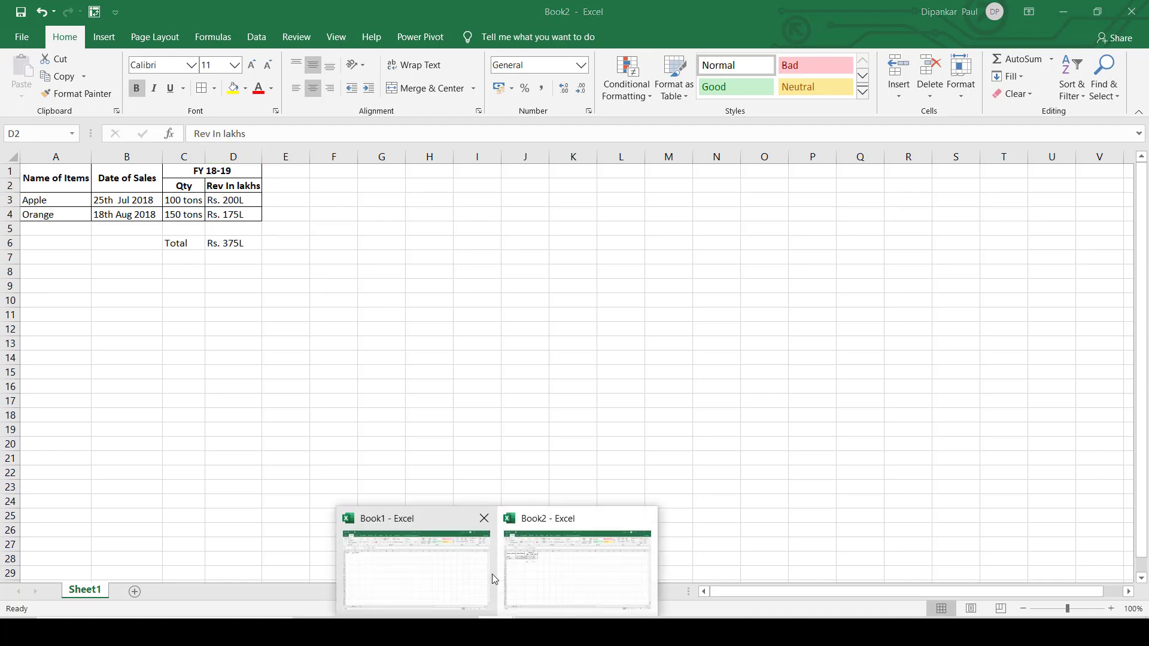
pyautogui.click(440, 560)
pyautogui.click(143, 172)
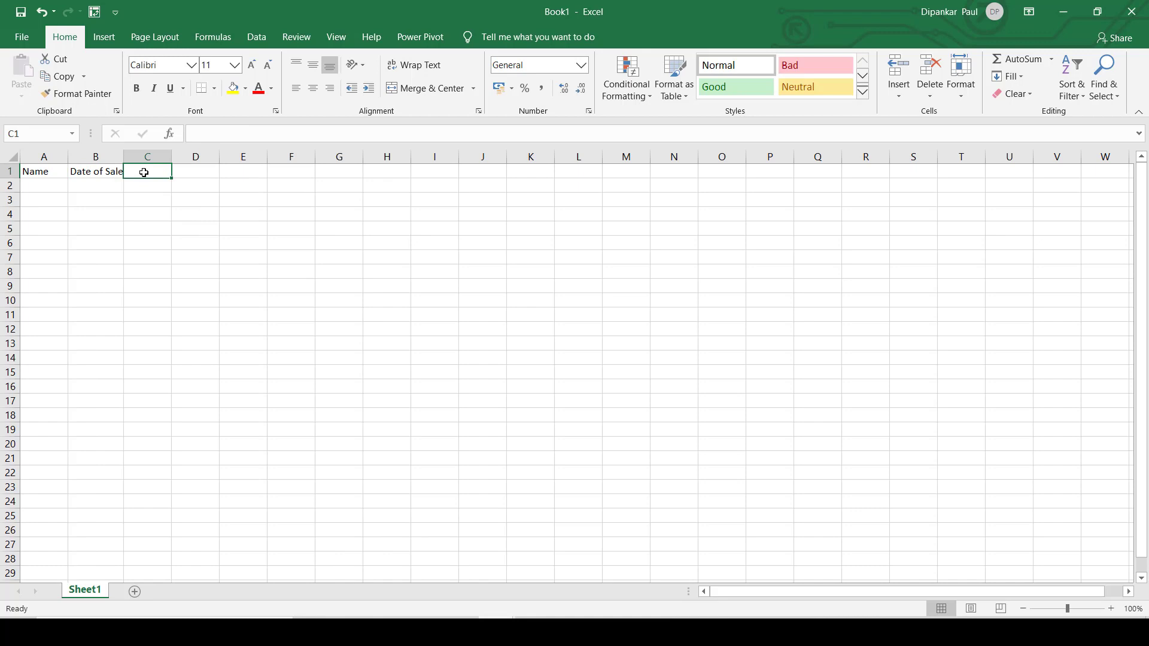
pyautogui.write('Qty')
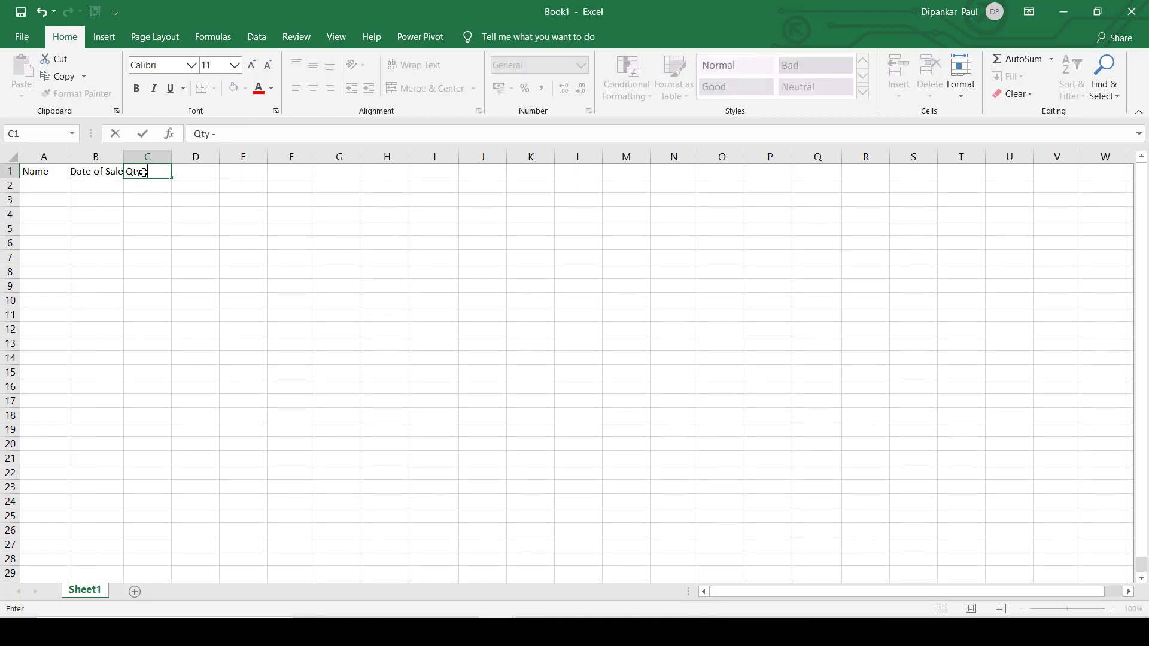
pyautogui.write(' -Fy')
pyautogui.press('BackSpace')
pyautogui.write('Y 18-19')
pyautogui.press('Return')
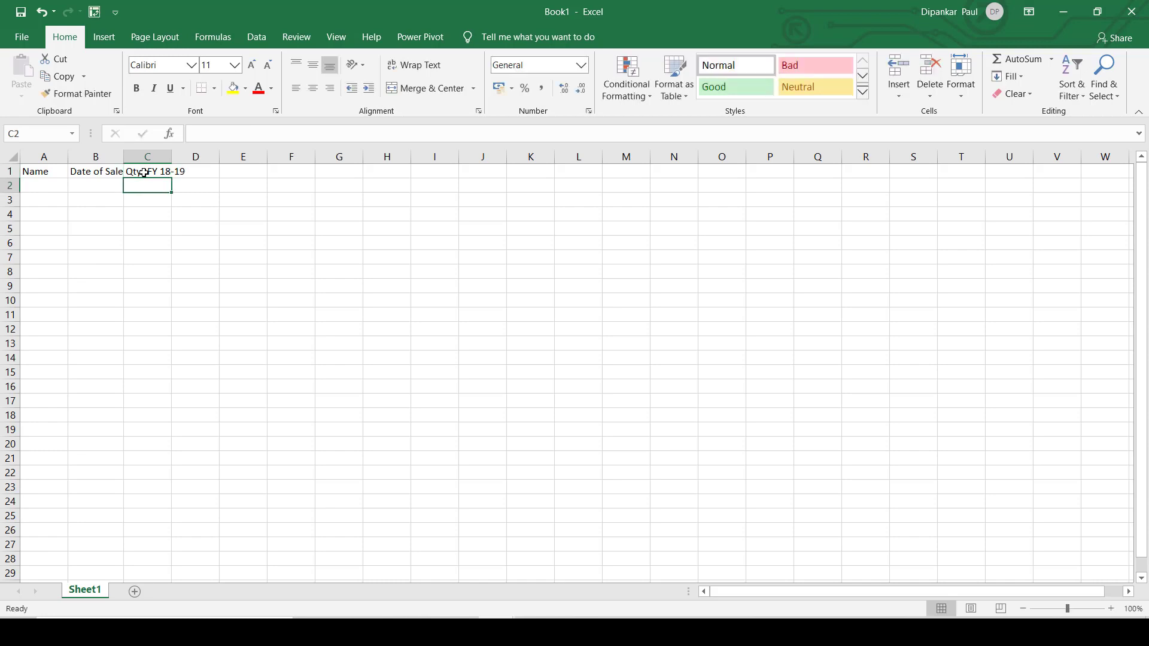
# - Enter the header Rev FY- 18-19 in cell D1 and autofit the widths of columns C and D
pyautogui.press('Up')
pyautogui.press('Right')
pyautogui.write('Re')
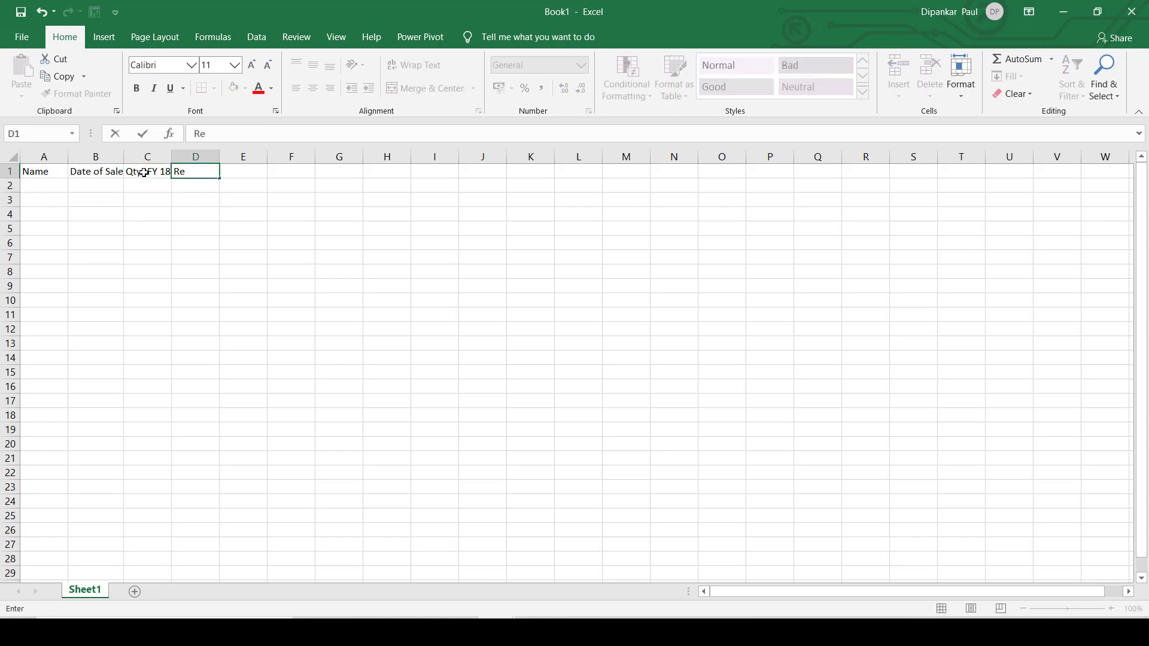
pyautogui.write('v FY- 18-19')
pyautogui.press('Return')
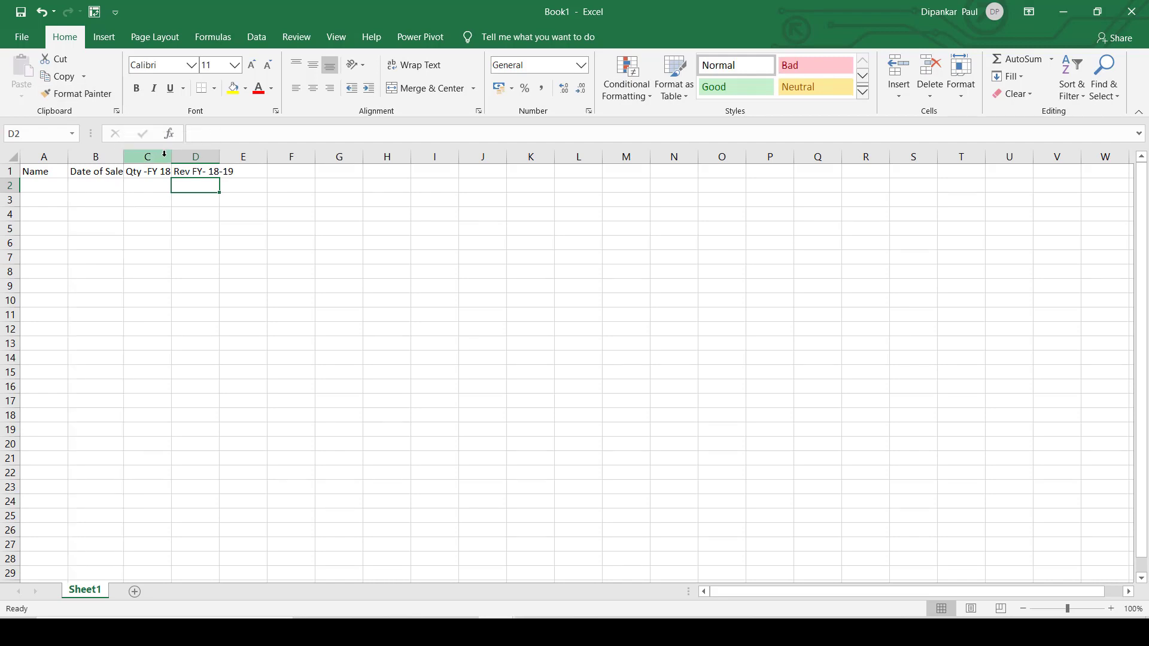
pyautogui.doubleClick(171, 156)
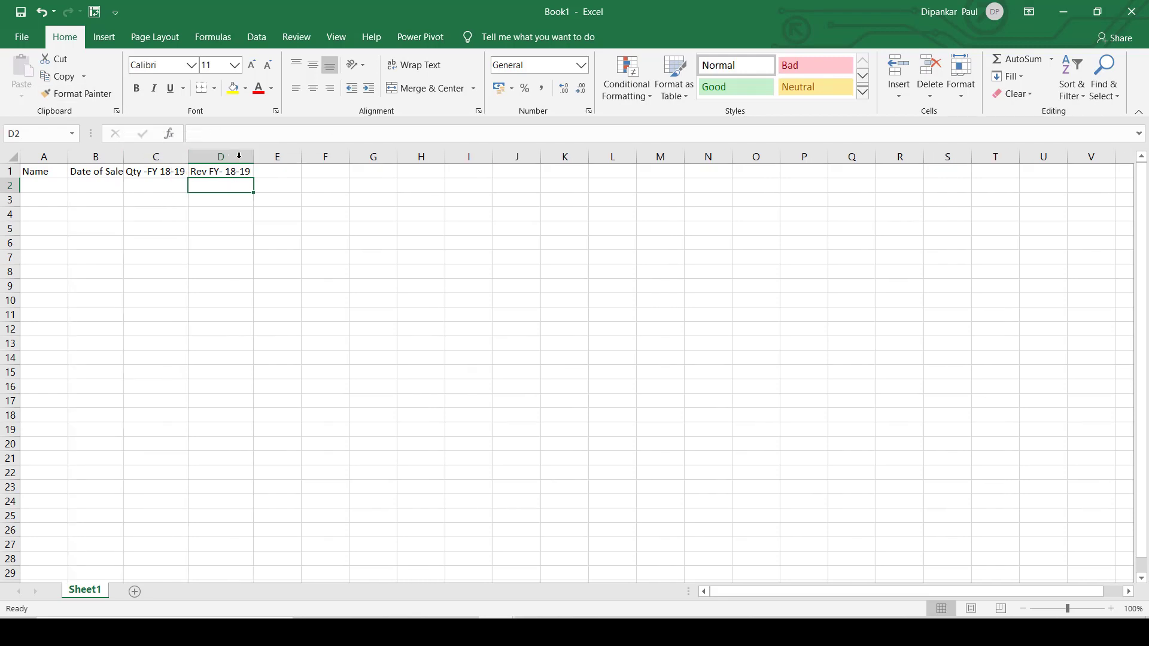
# - Switch to Book2 and check the merged FY 18-19 header against the new single-row headers
pyautogui.click(509, 632)
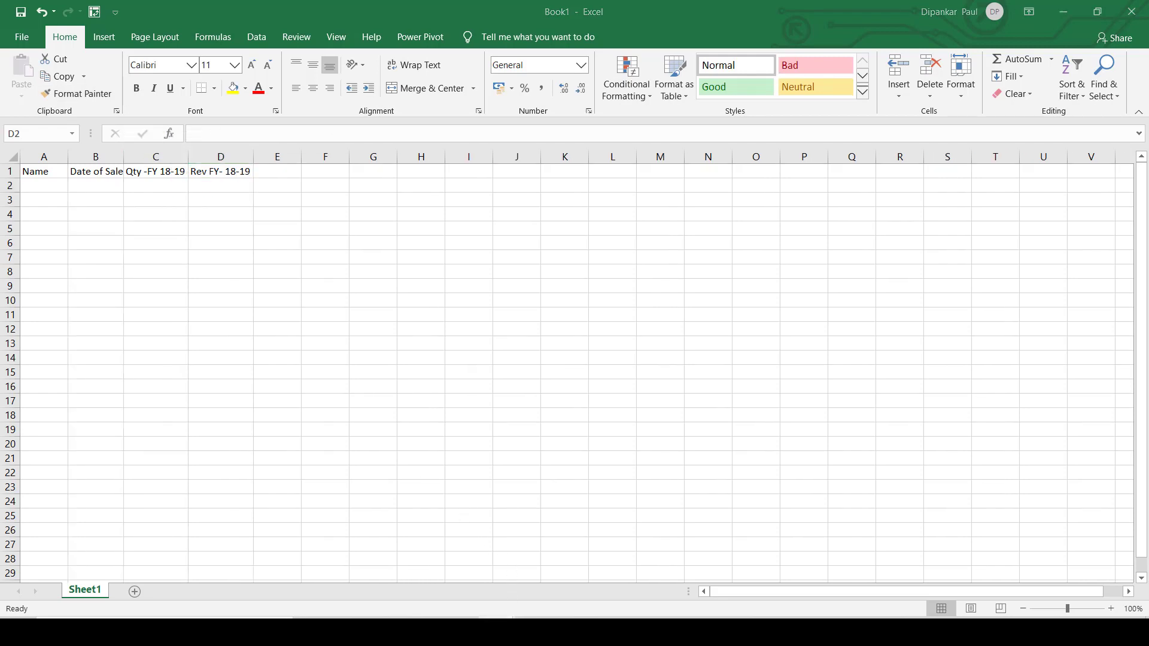
pyautogui.click(547, 594)
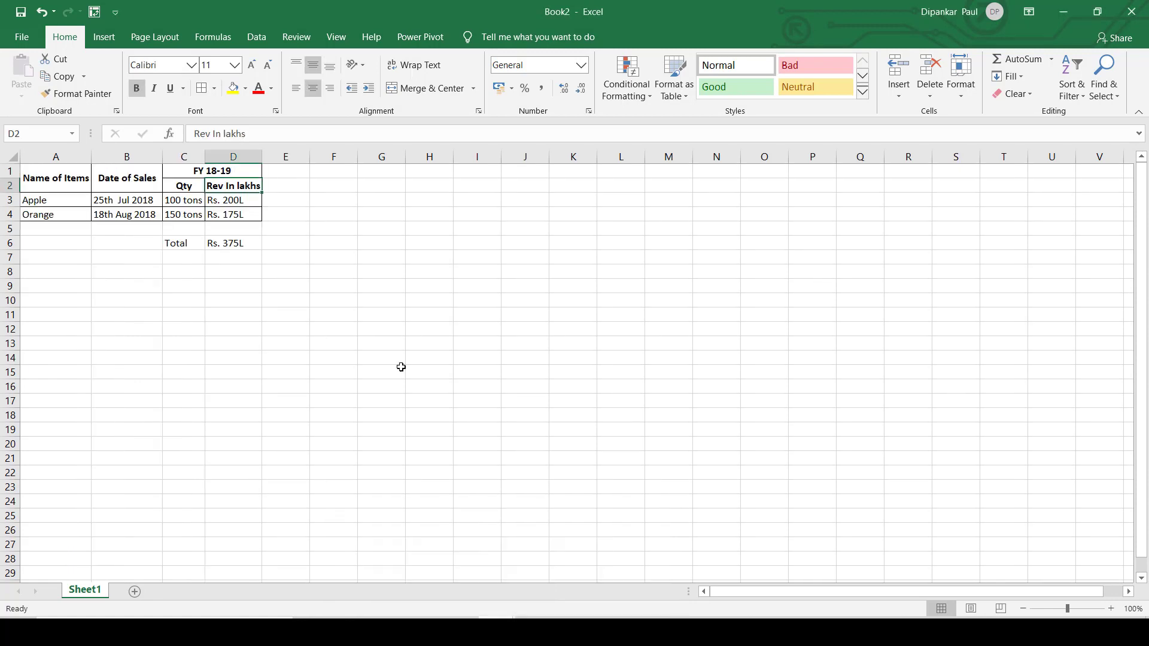
pyautogui.click(200, 175)
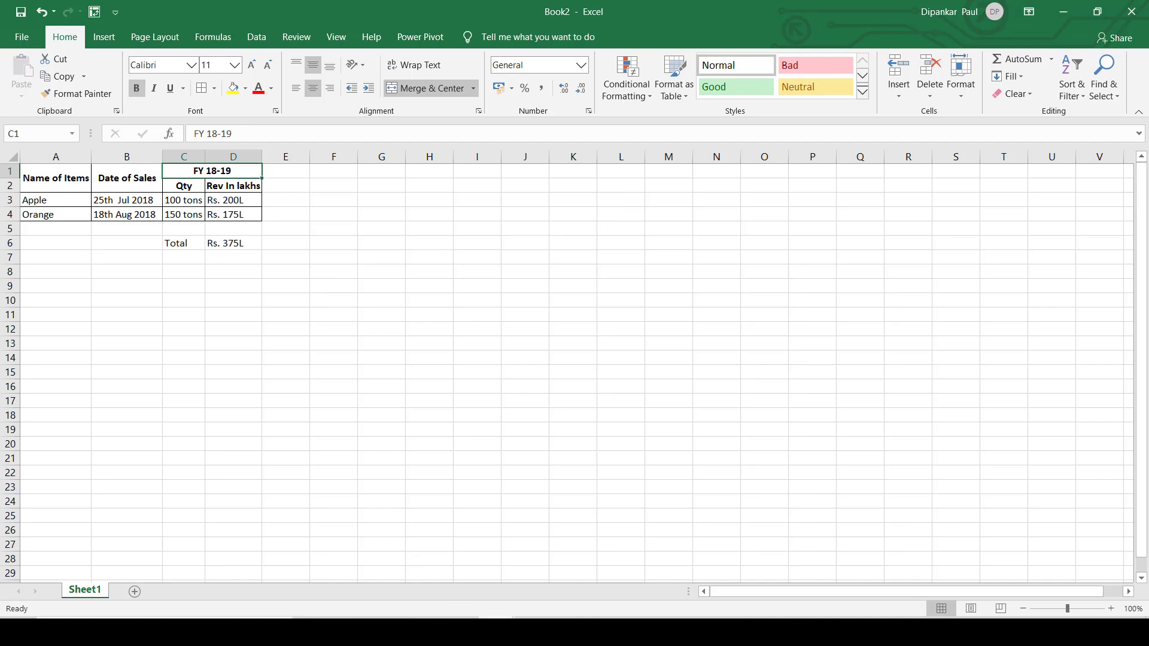
# - Return to Book1 and list the items Apple in A2 and Orange in A3 under Name
pyautogui.click(495, 631)
pyautogui.click(360, 541)
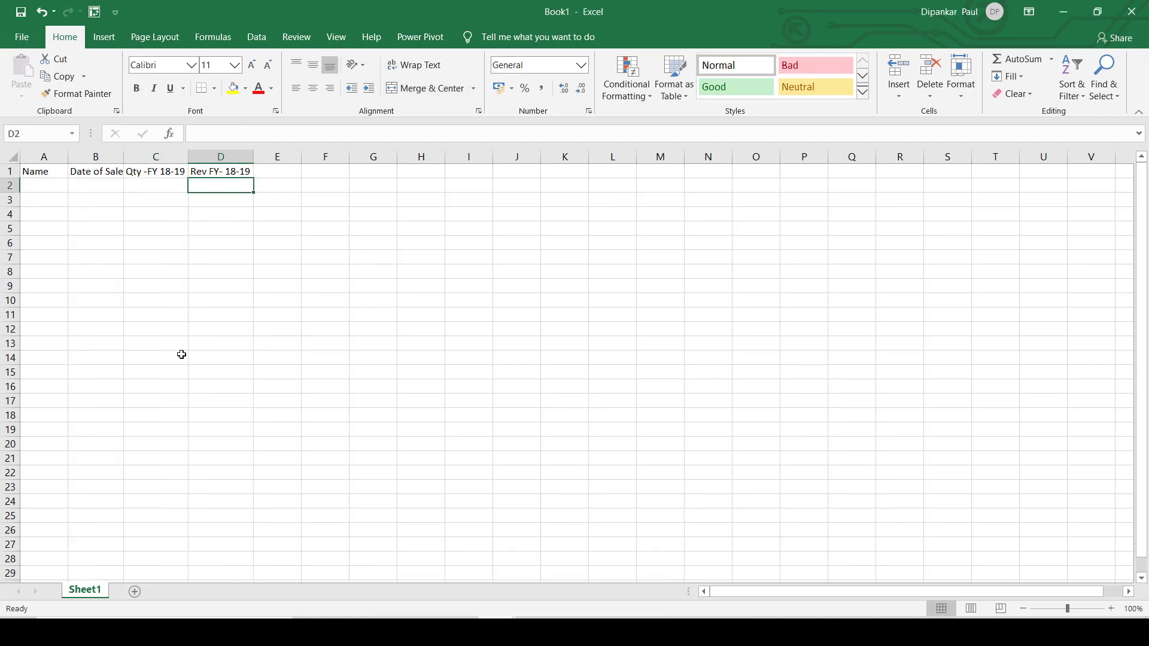
pyautogui.click(51, 188)
pyautogui.write('App')
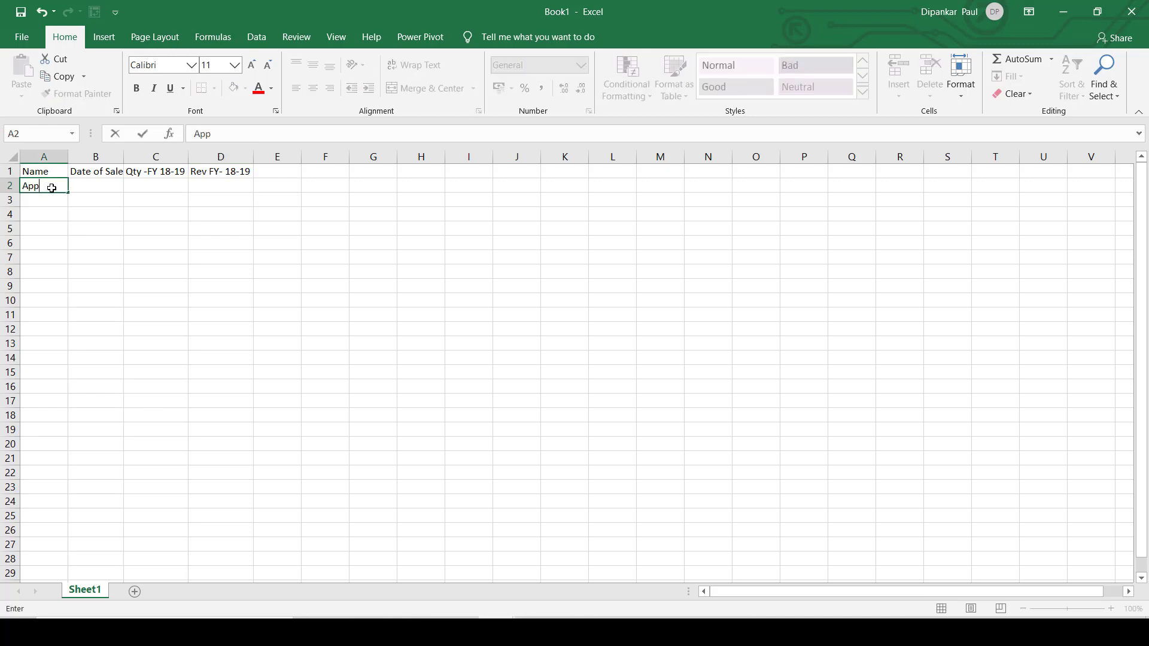
pyautogui.write('le')
pyautogui.press('Return')
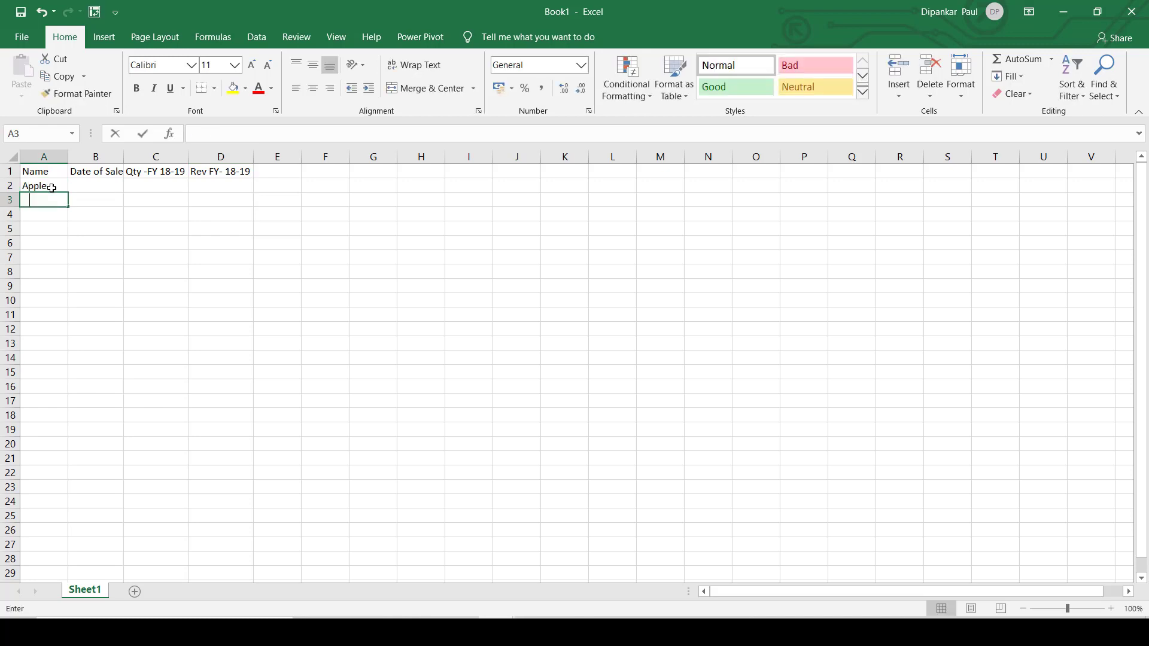
pyautogui.write('Orange')
pyautogui.press('Tab')
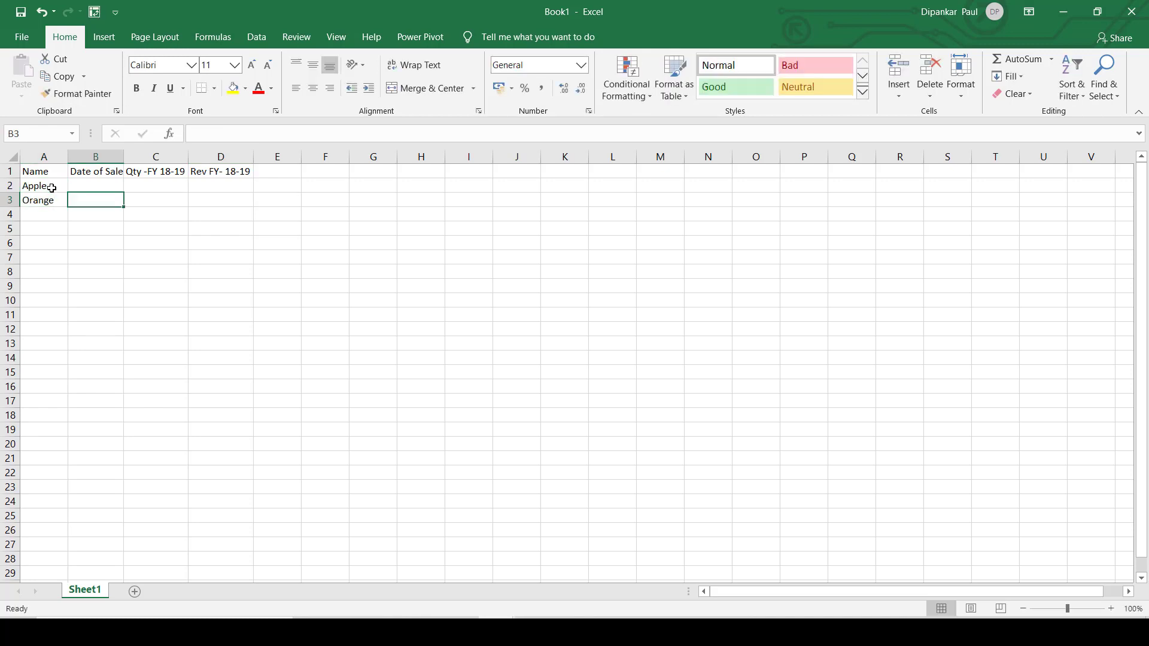
# - Switch to Book2 and inspect how Apple's date of sale is stored in cell B3
pyautogui.press('Up')
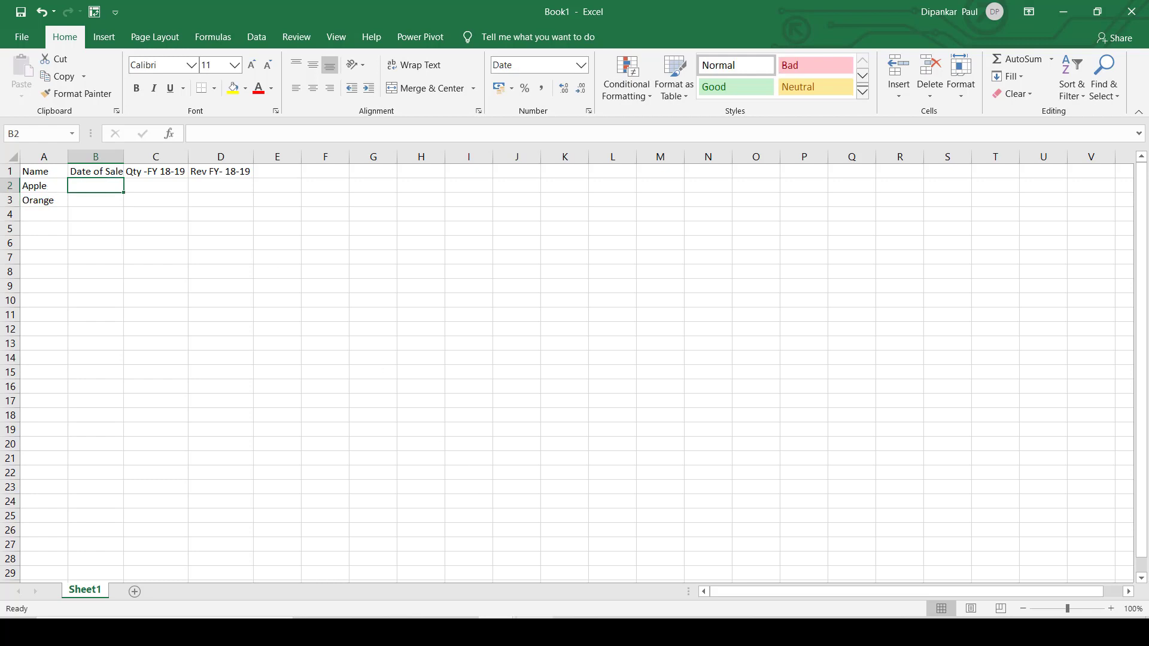
pyautogui.click(497, 631)
pyautogui.click(546, 584)
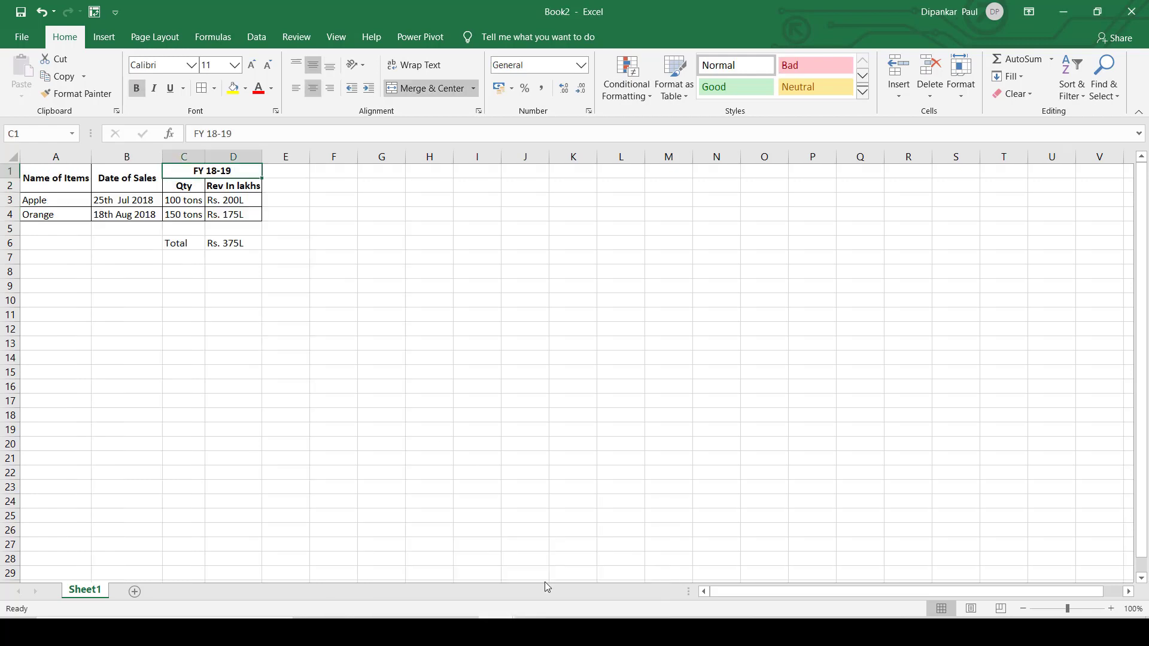
pyautogui.click(114, 201)
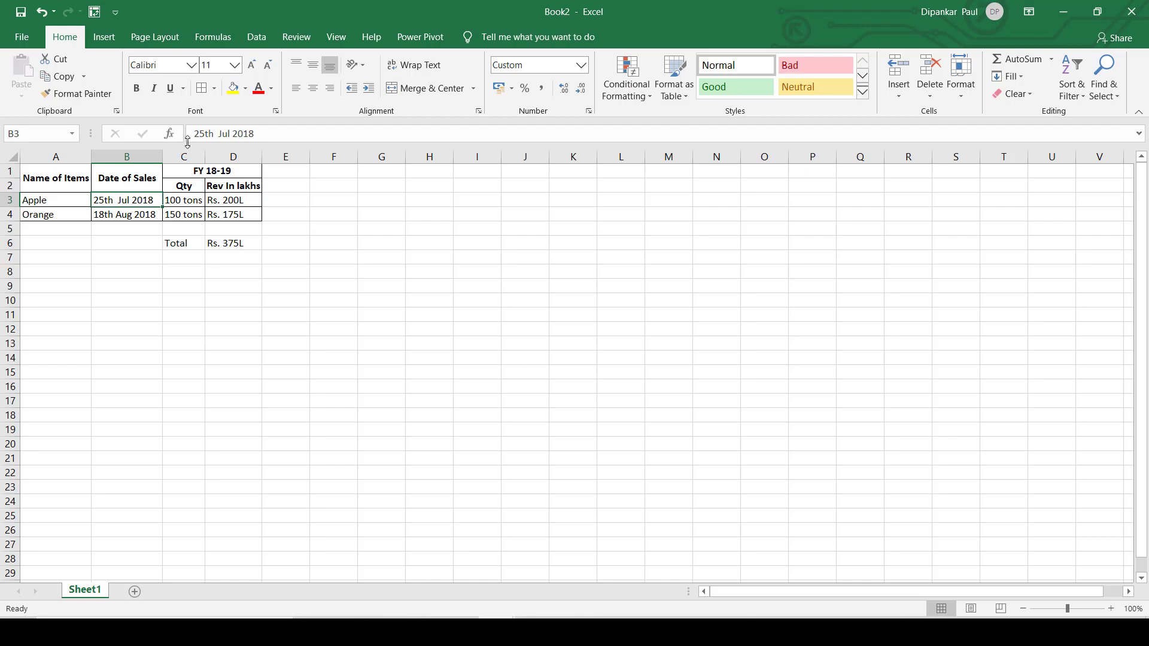
pyautogui.click(219, 134)
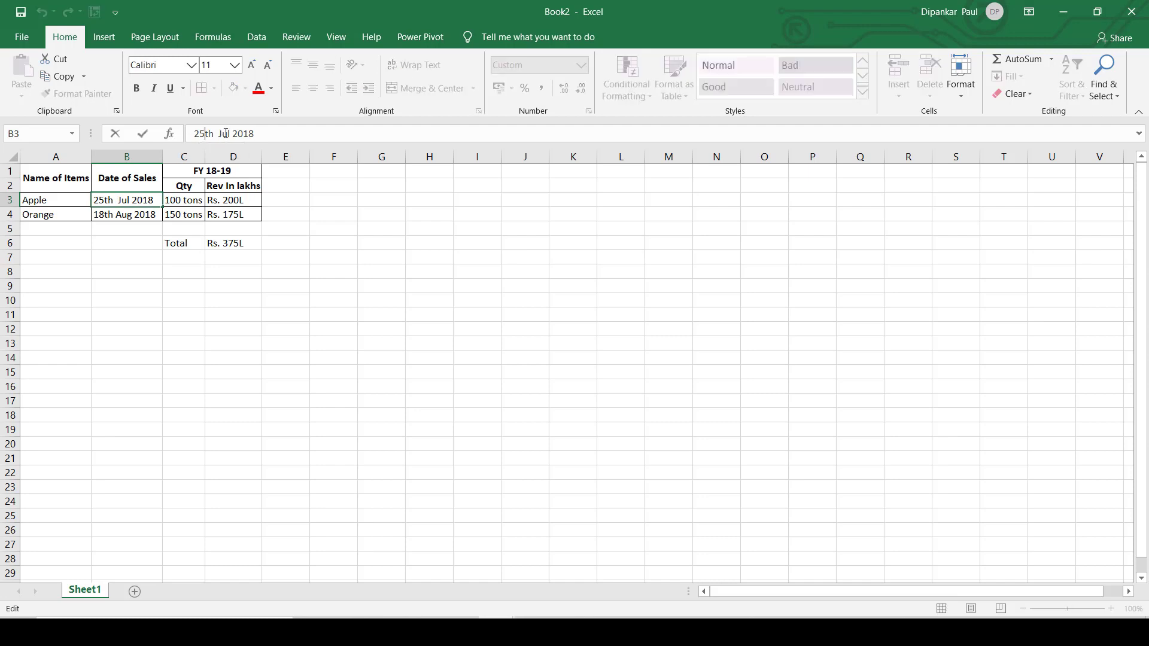
pyautogui.click(332, 181)
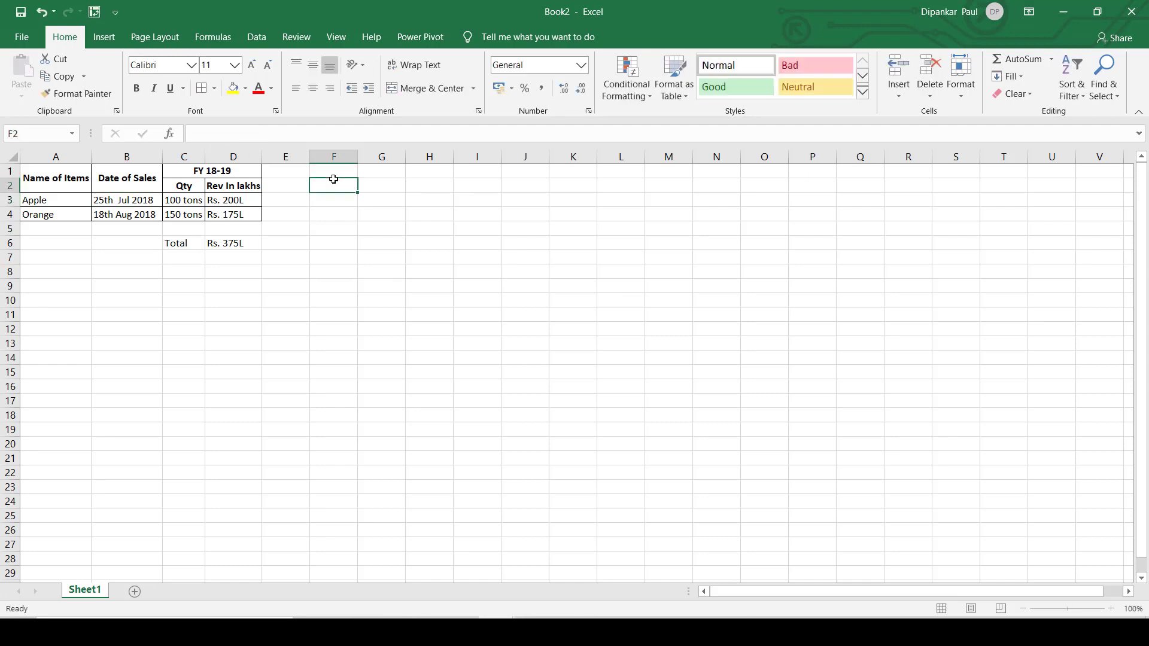
pyautogui.click(110, 205)
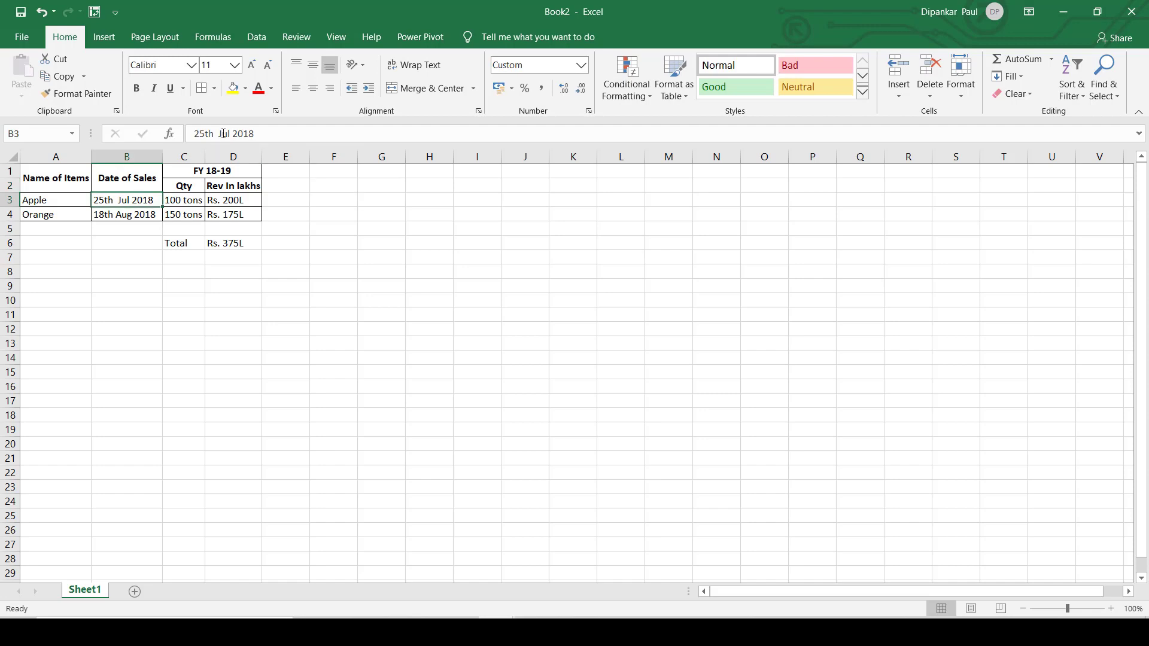
# - Return to Book1, enter Apple's date of sale as 25-07-2018 in B2 and compare its number format with A2
pyautogui.moveTo(194, 134); pyautogui.dragTo(255, 133)
pyautogui.click(306, 127)
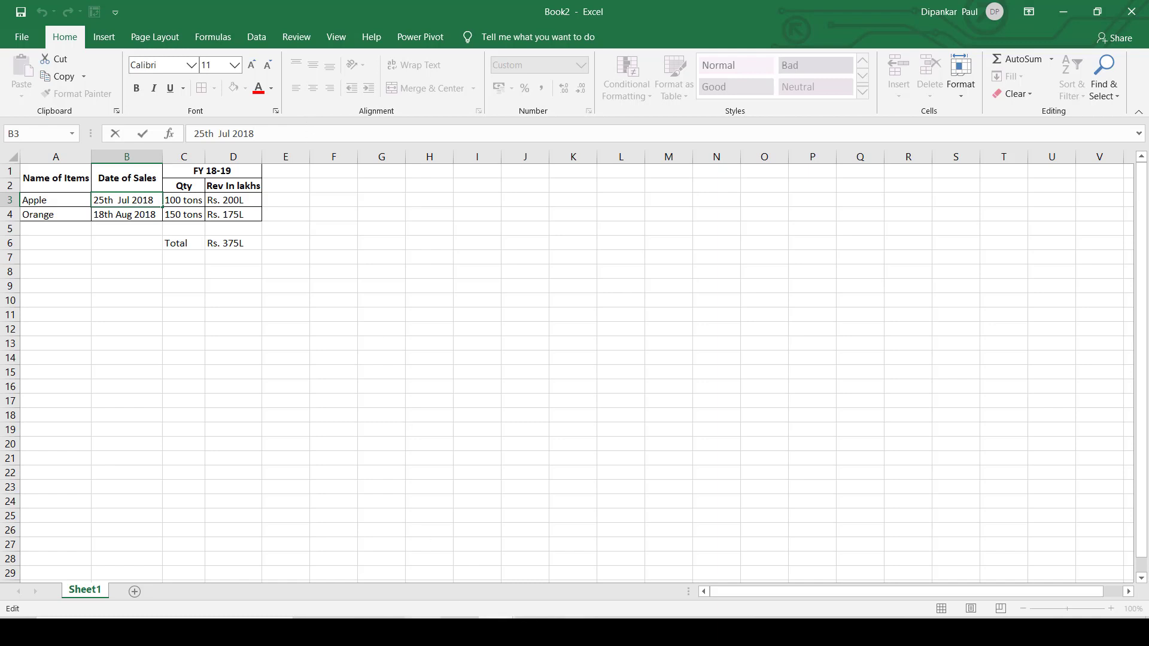
pyautogui.moveTo(497, 631)
pyautogui.click(409, 570)
pyautogui.write('25')
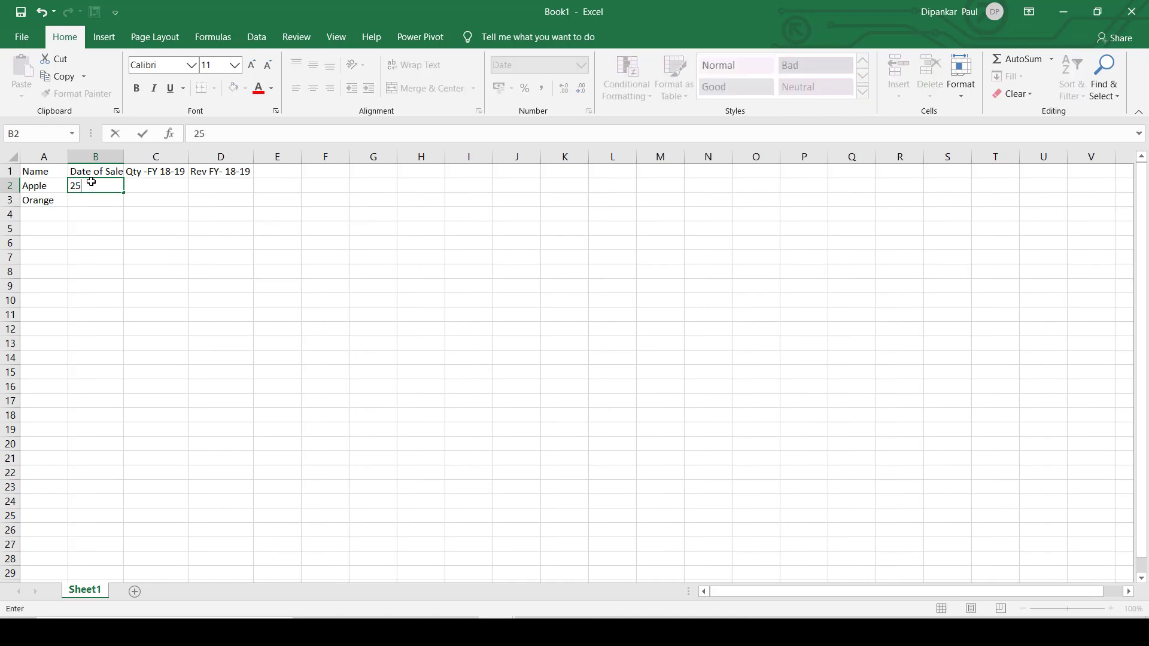
pyautogui.write('-07-2018')
pyautogui.press('Return')
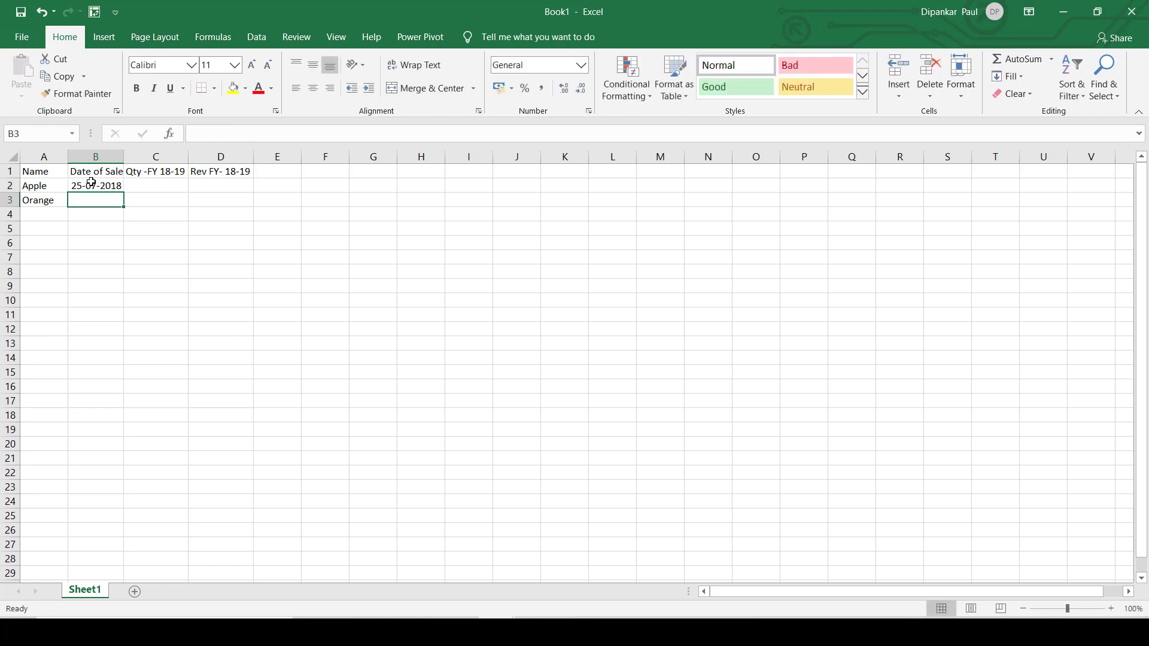
pyautogui.click(91, 183)
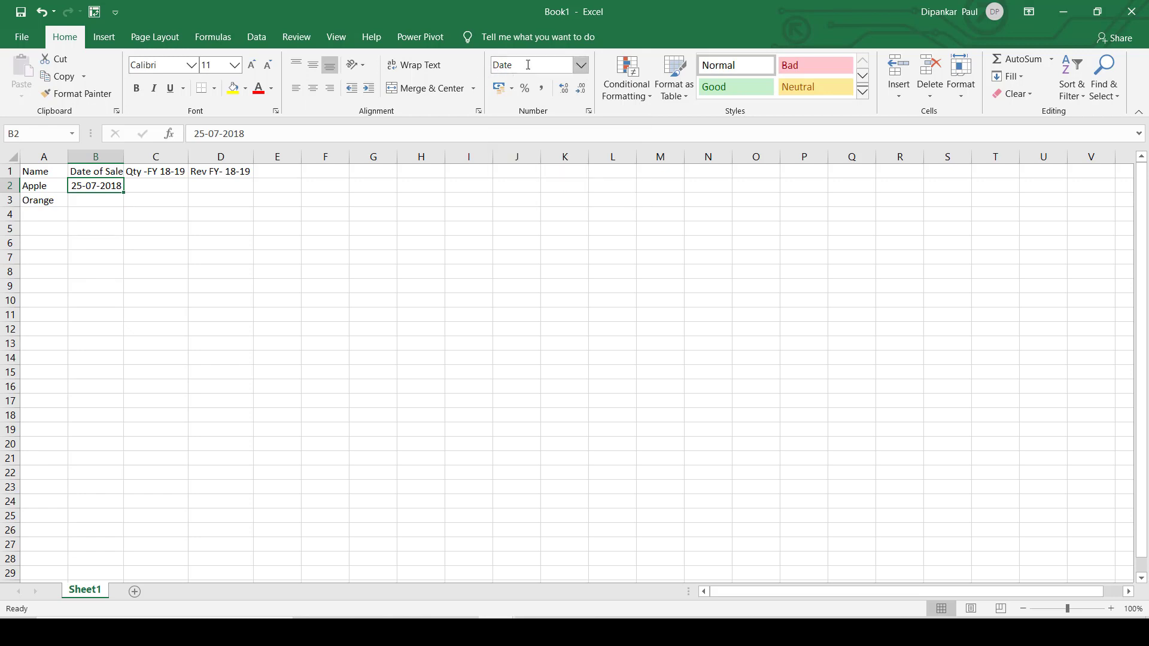
pyautogui.click(37, 183)
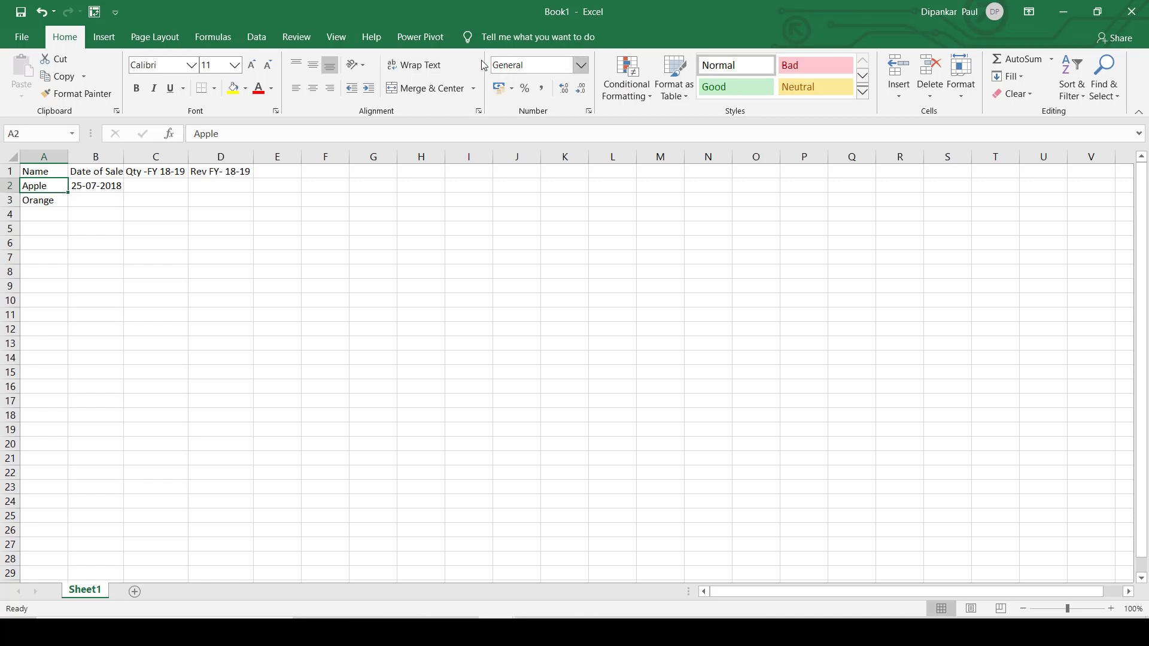
# - Check Orange's date of sale in Book2 and enter it as 18-08-2018 in cell B3 of Book1
pyautogui.click(93, 204)
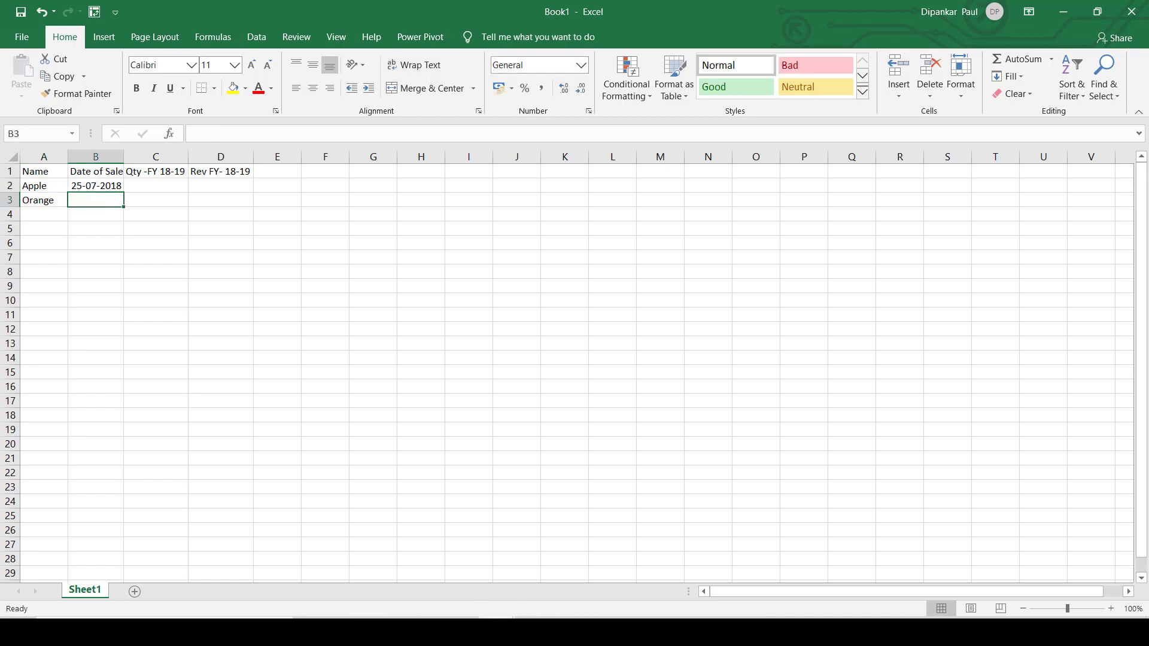
pyautogui.click(554, 577)
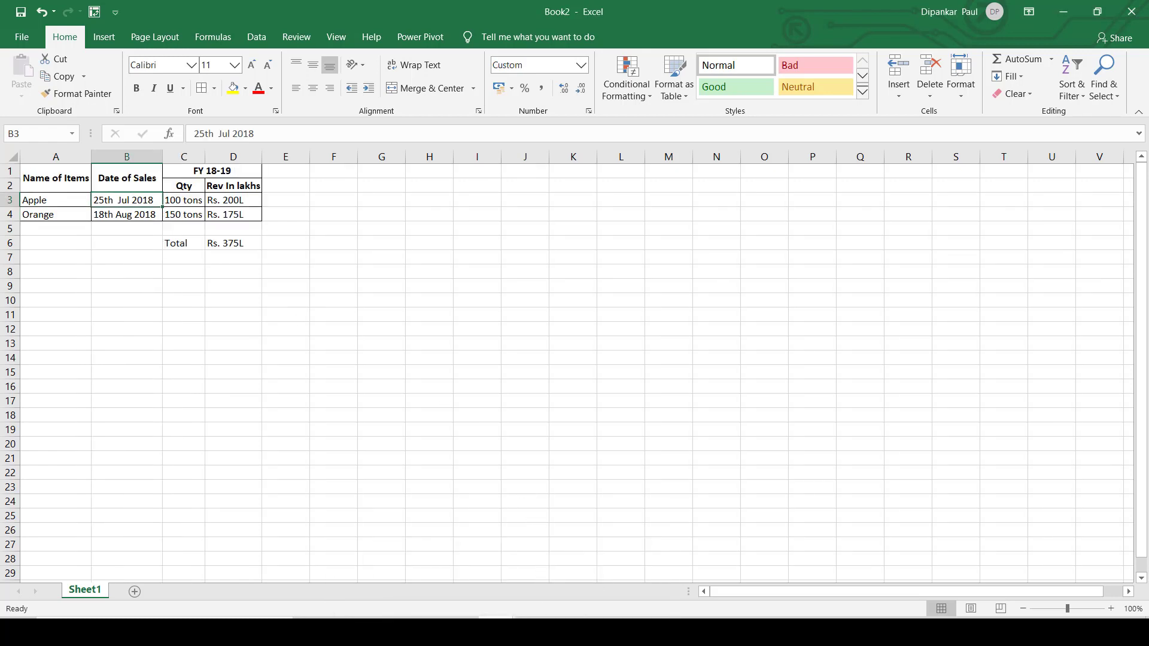
pyautogui.moveTo(435, 598)
pyautogui.click(377, 564)
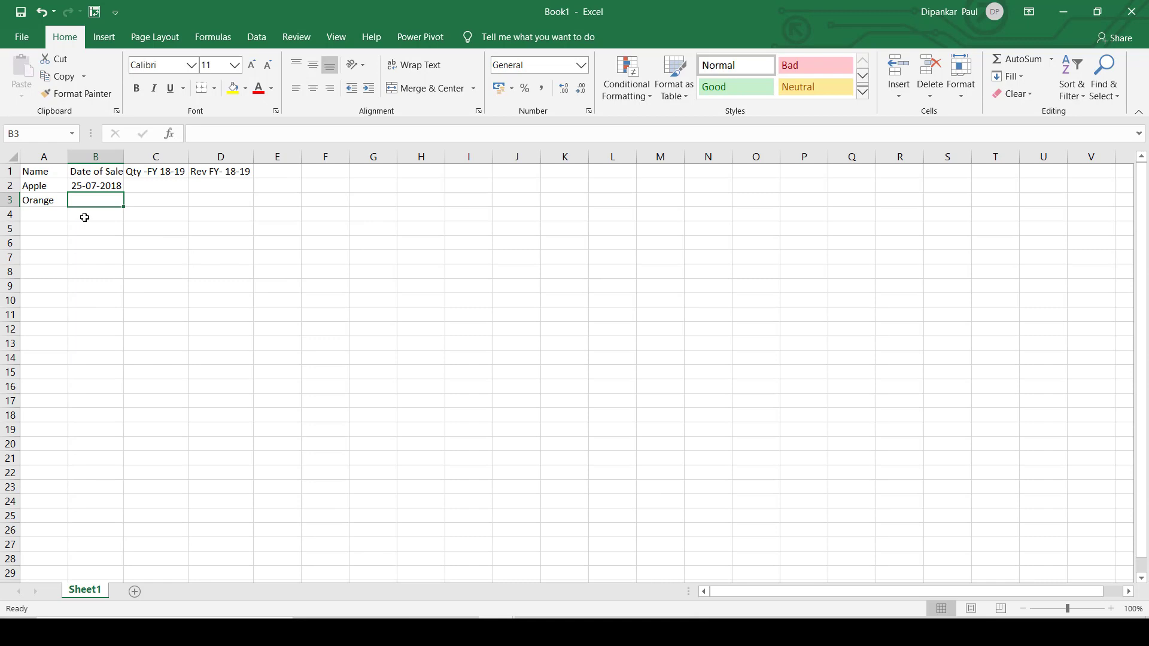
pyautogui.write('18')
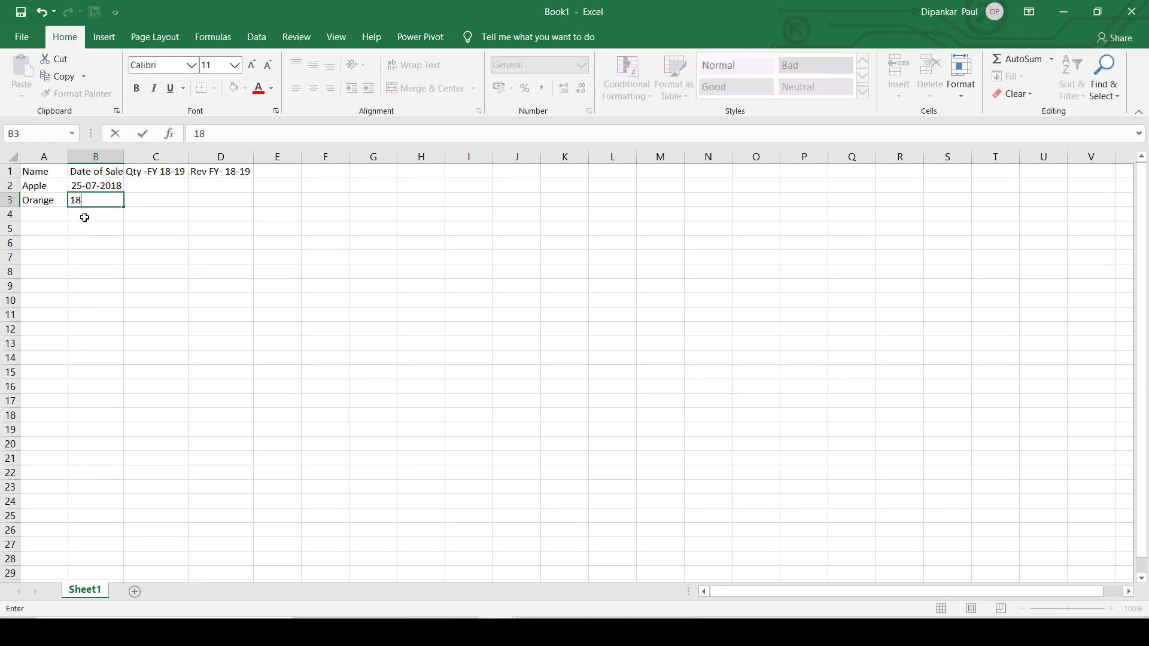
pyautogui.write('-08-2018')
pyautogui.press('Return')
pyautogui.press('Up')
pyautogui.press('Right')
pyautogui.press('Up')
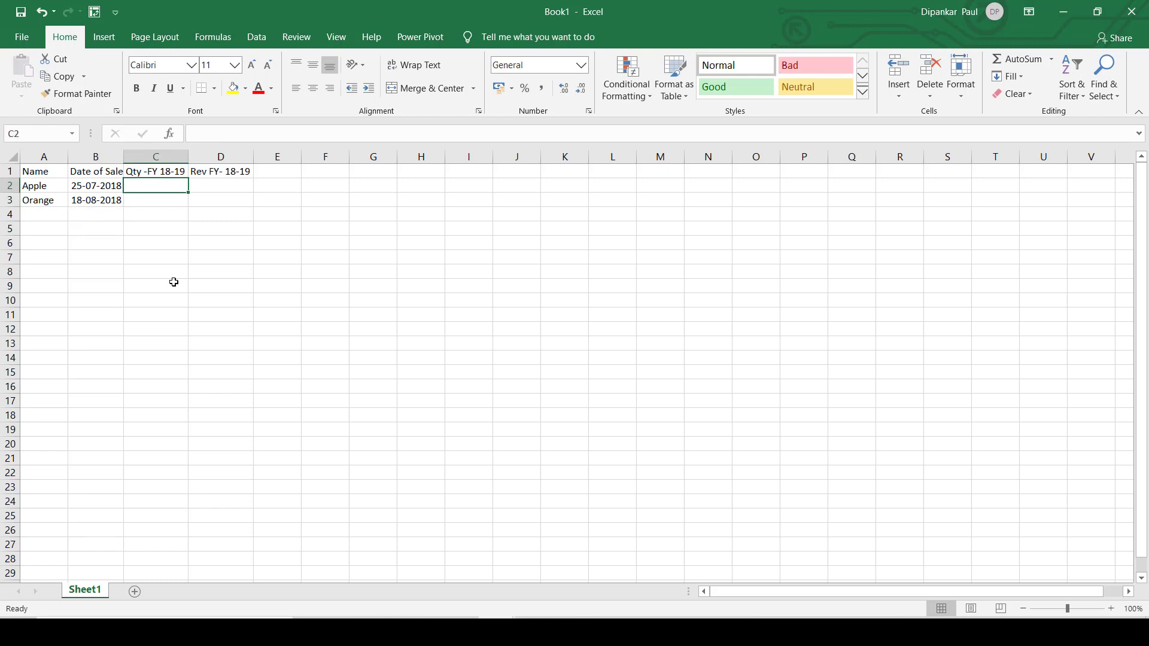
# - Switch to Book2 and test adding Apple's and Orange's quantities with the formula +C3+C4 in cell C7
pyautogui.moveTo(497, 632)
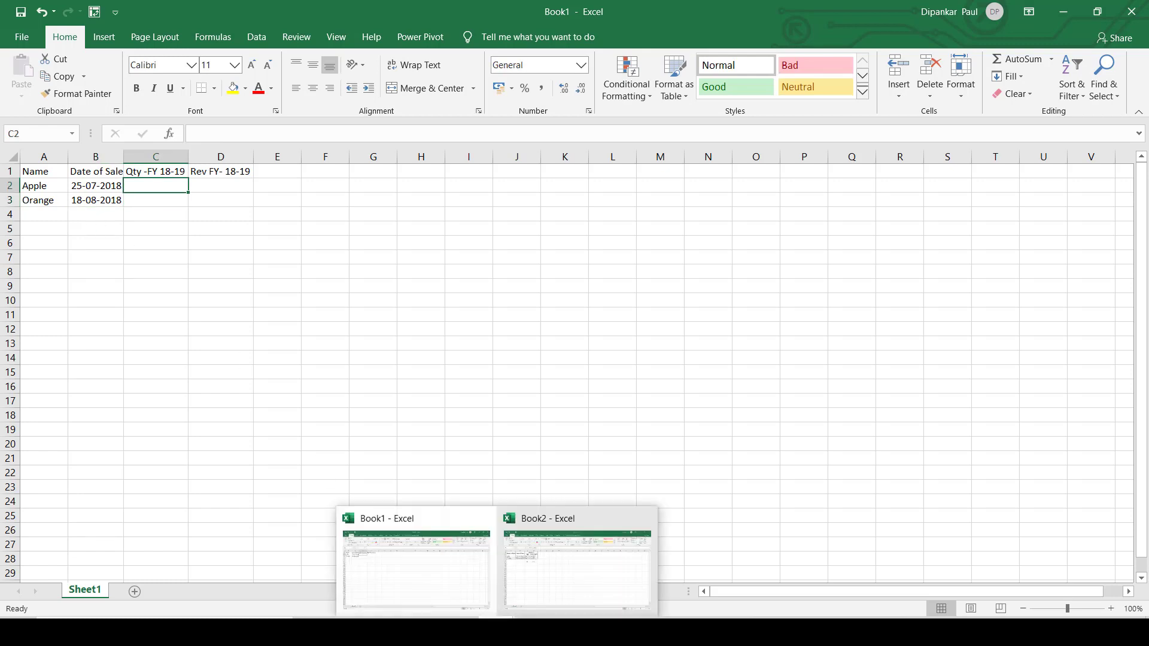
pyautogui.click(559, 569)
pyautogui.click(170, 201)
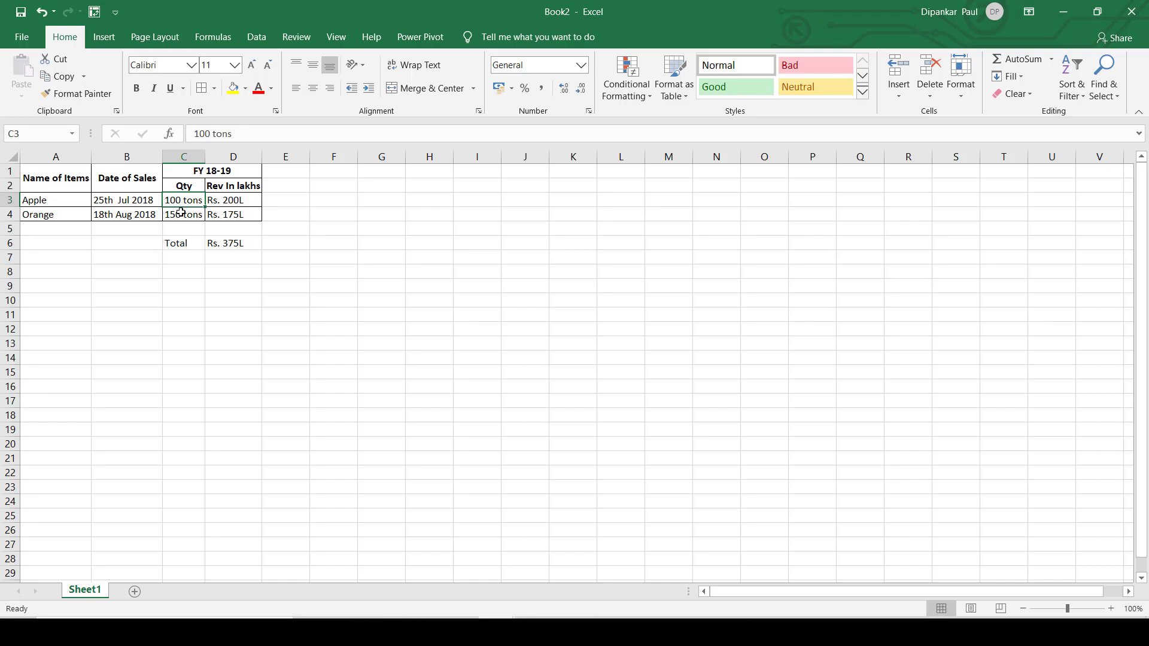
pyautogui.click(186, 256)
pyautogui.write('+')
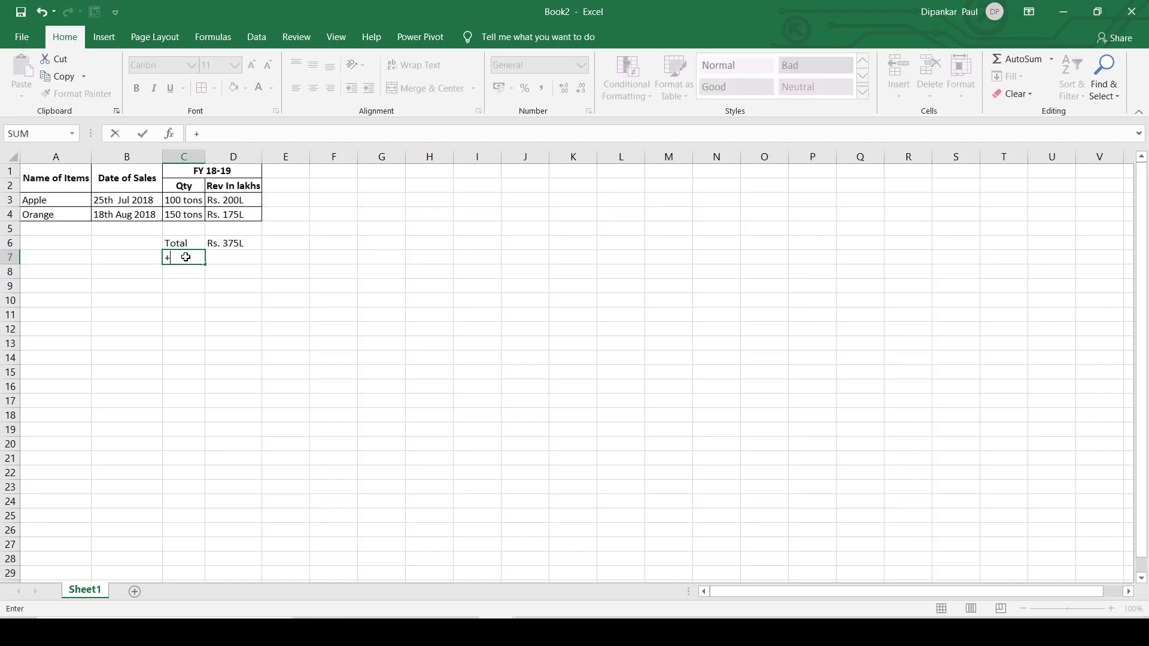
pyautogui.press('Up')
pyautogui.press('Up')
pyautogui.press('Up')
pyautogui.press('Up')
pyautogui.write('+')
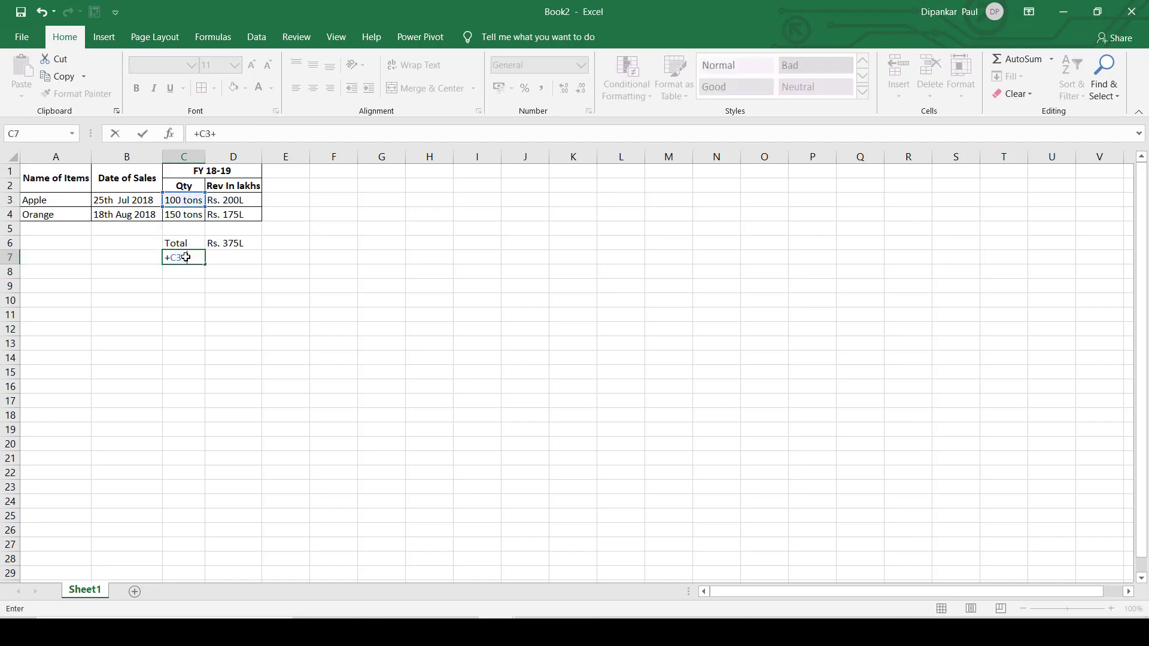
pyautogui.click(189, 214)
pyautogui.press('Return')
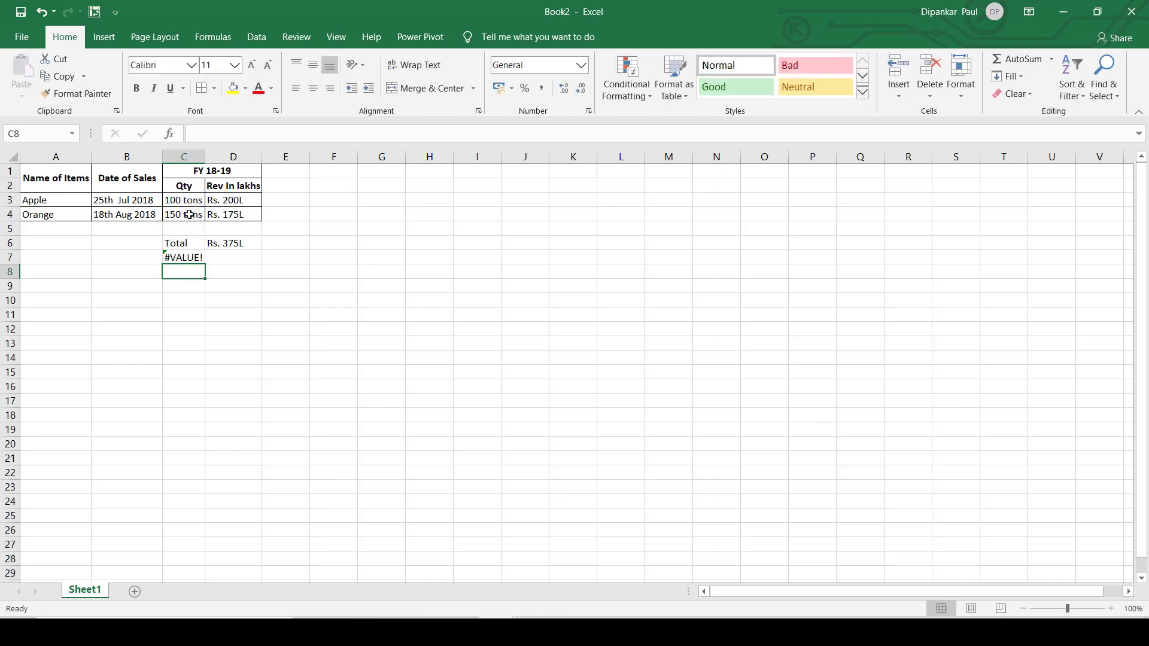
# - Inspect the sum formula in C7 and the quantity entries in C4 and C3 that it refers to
pyautogui.click(190, 257)
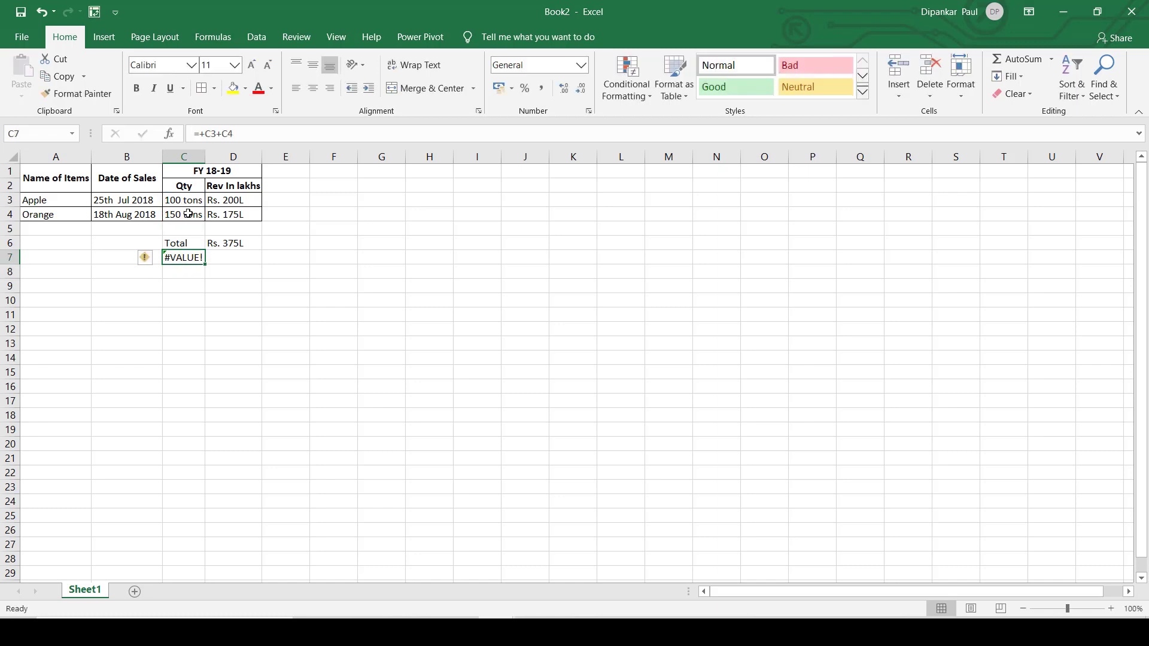
pyautogui.click(188, 214)
pyautogui.click(191, 200)
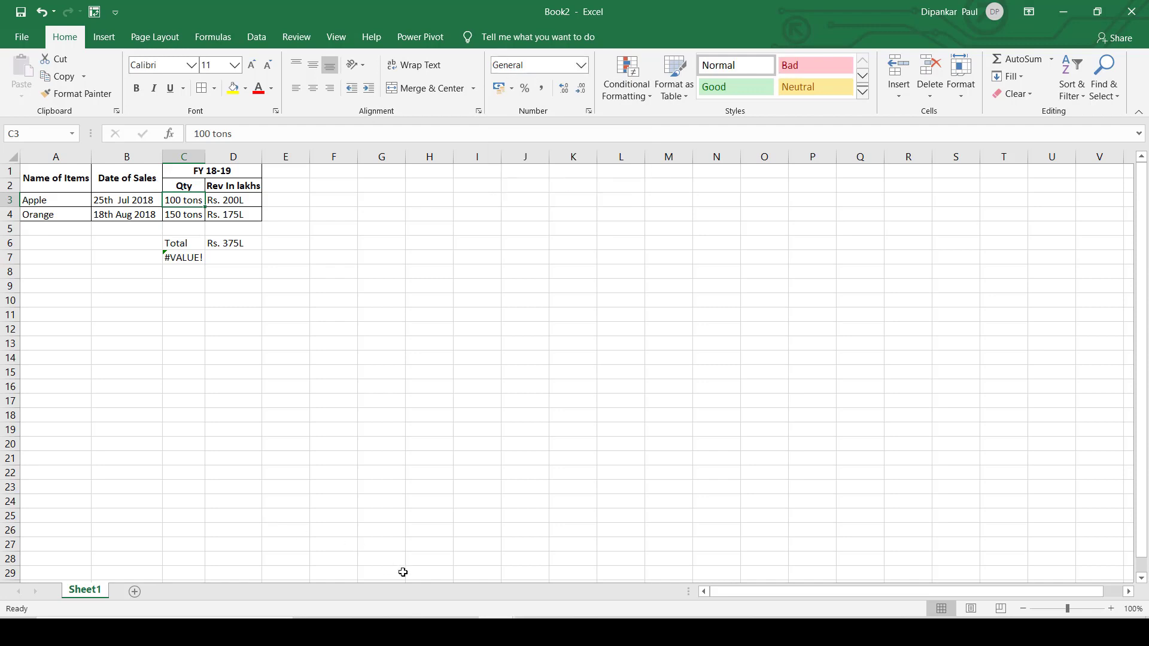
# - Return to Book1 and change the quantity header in C1 to Qty (Tons) -FY 18-19
pyautogui.moveTo(497, 633)
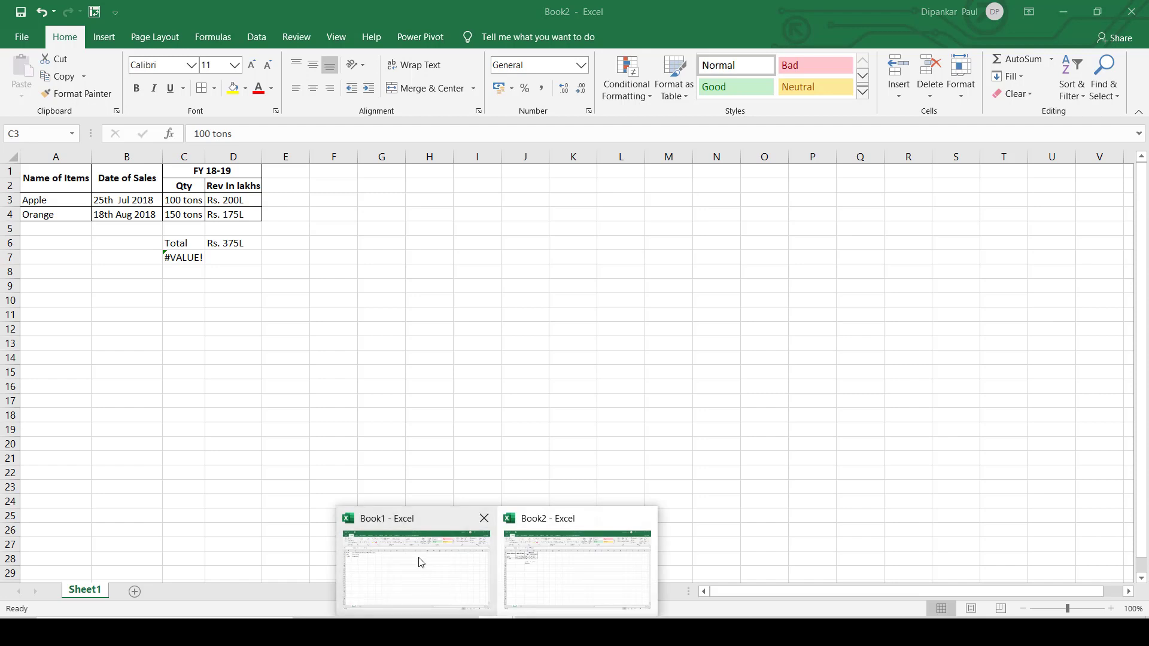
pyautogui.click(420, 559)
pyautogui.click(151, 171)
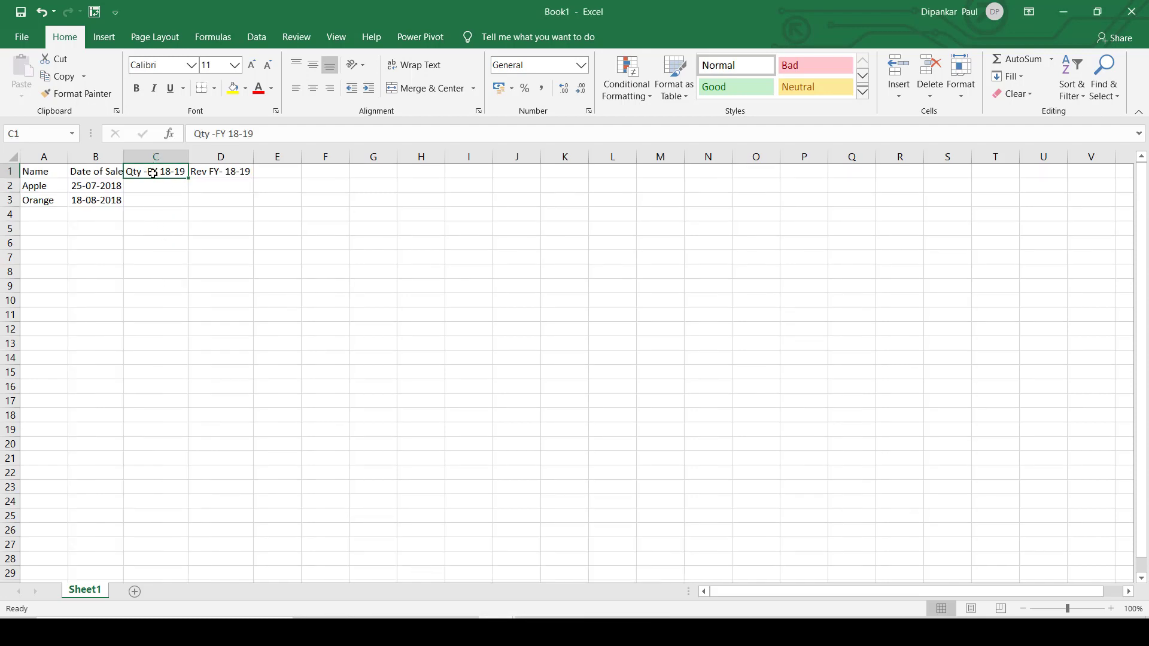
pyautogui.click(209, 134)
pyautogui.write('(T')
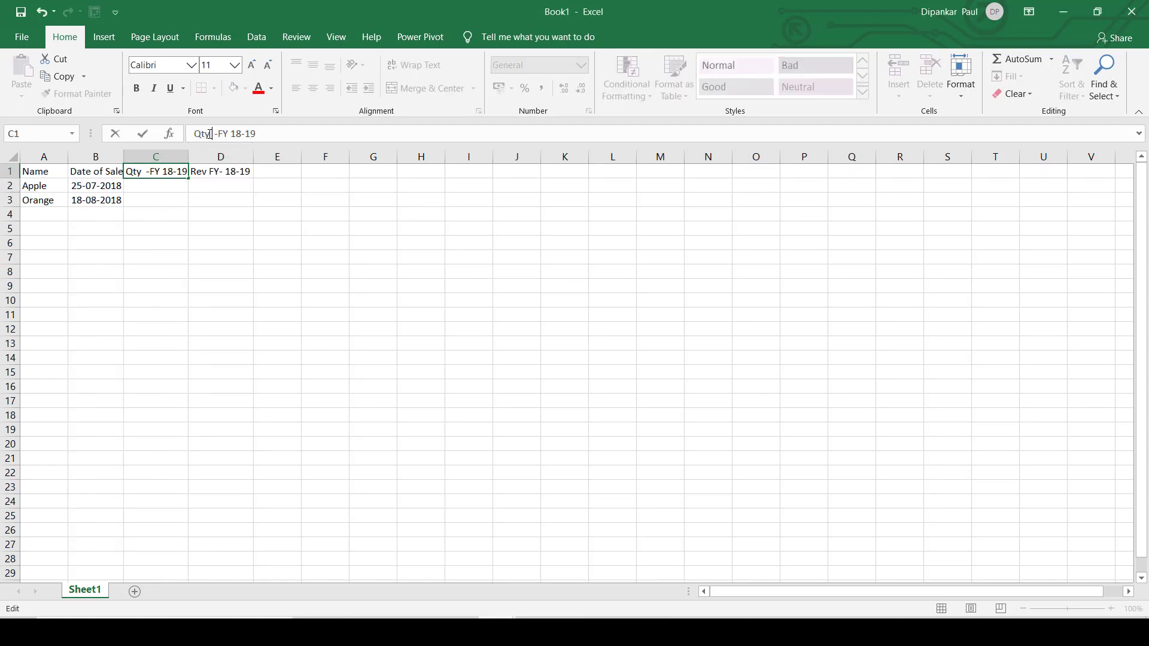
pyautogui.write('ons)')
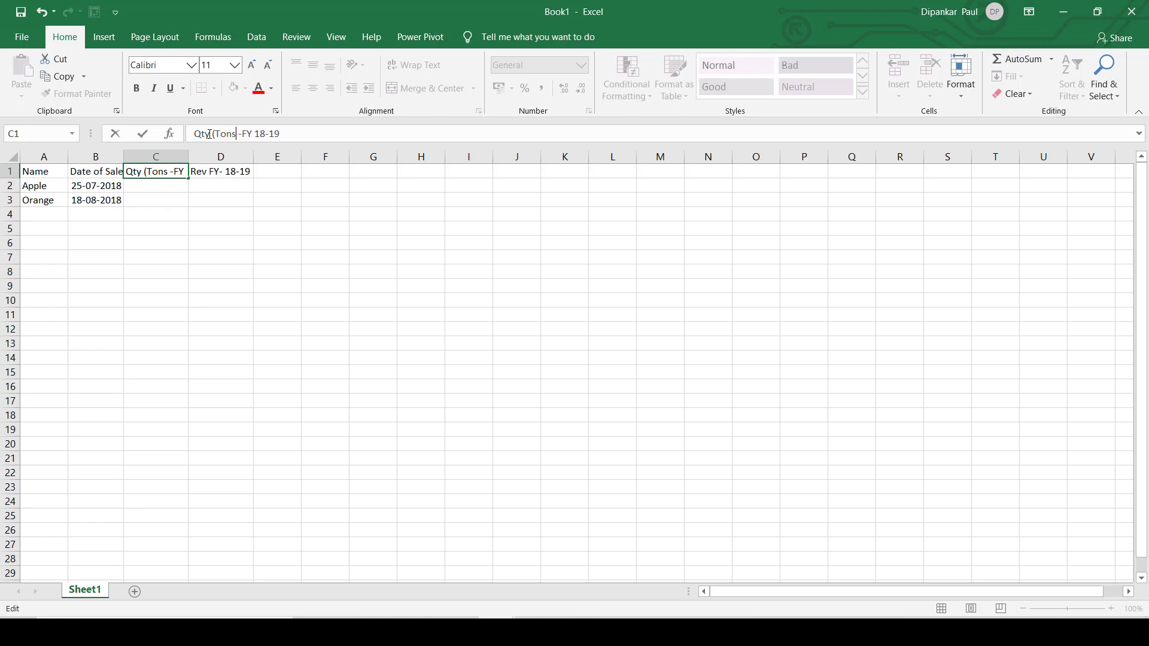
pyautogui.press('Return')
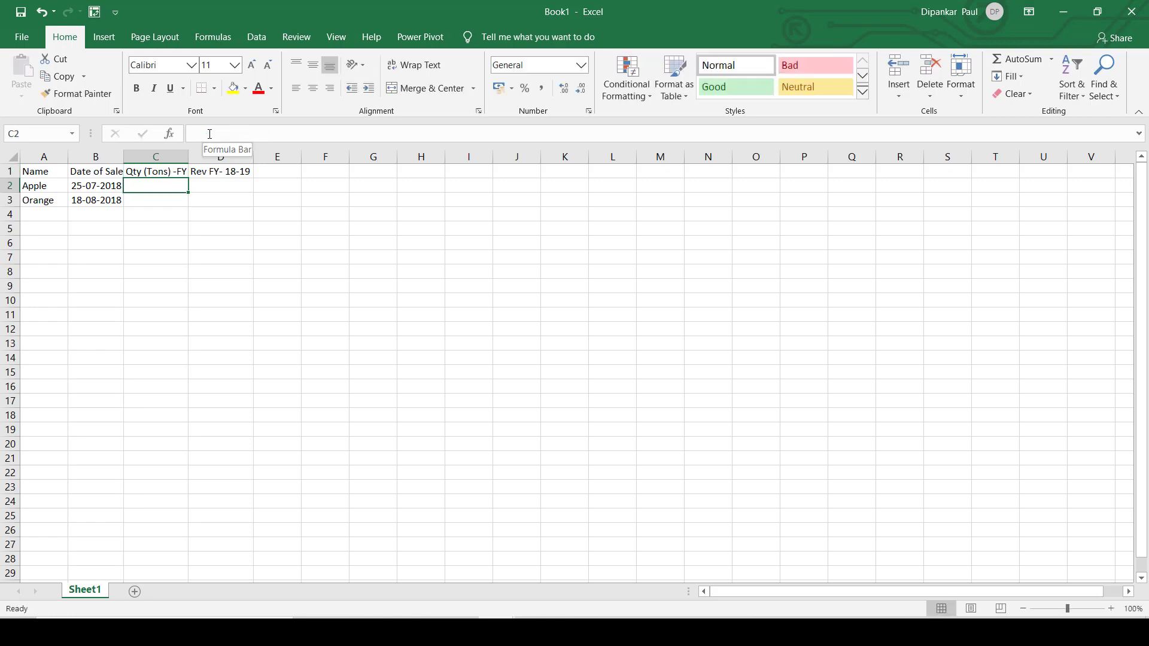
# - Enter the quantities as plain numbers, 100 for Apple in C2 and 150 for Orange in C3
pyautogui.write('100')
pyautogui.press('Return')
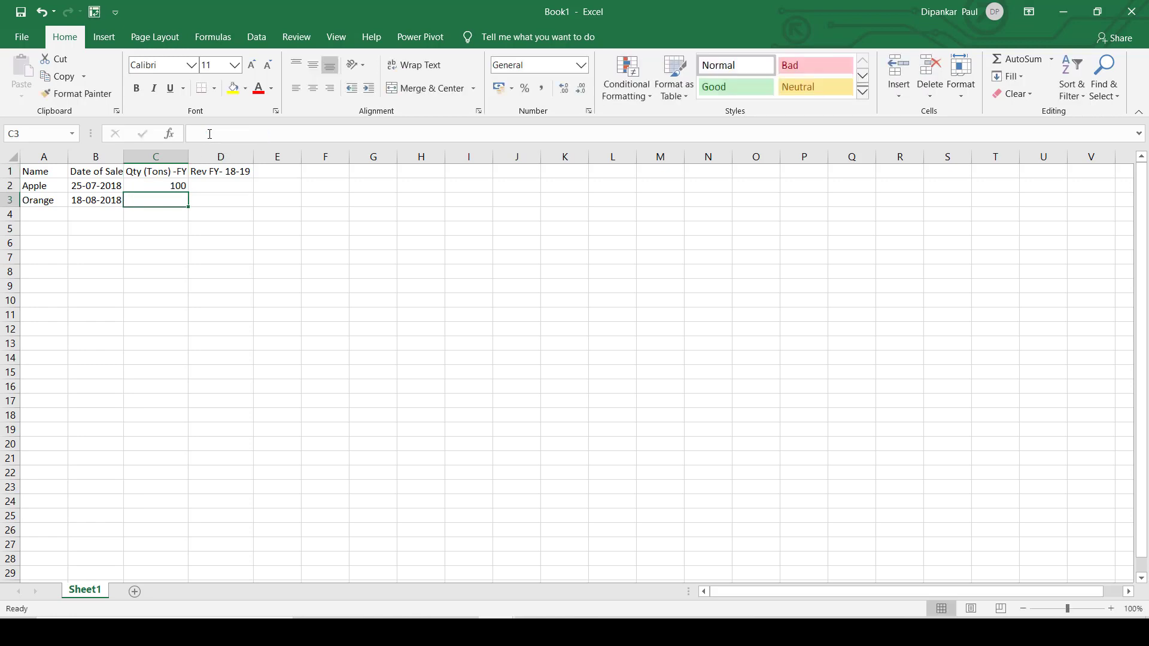
pyautogui.write('150')
pyautogui.press('Return')
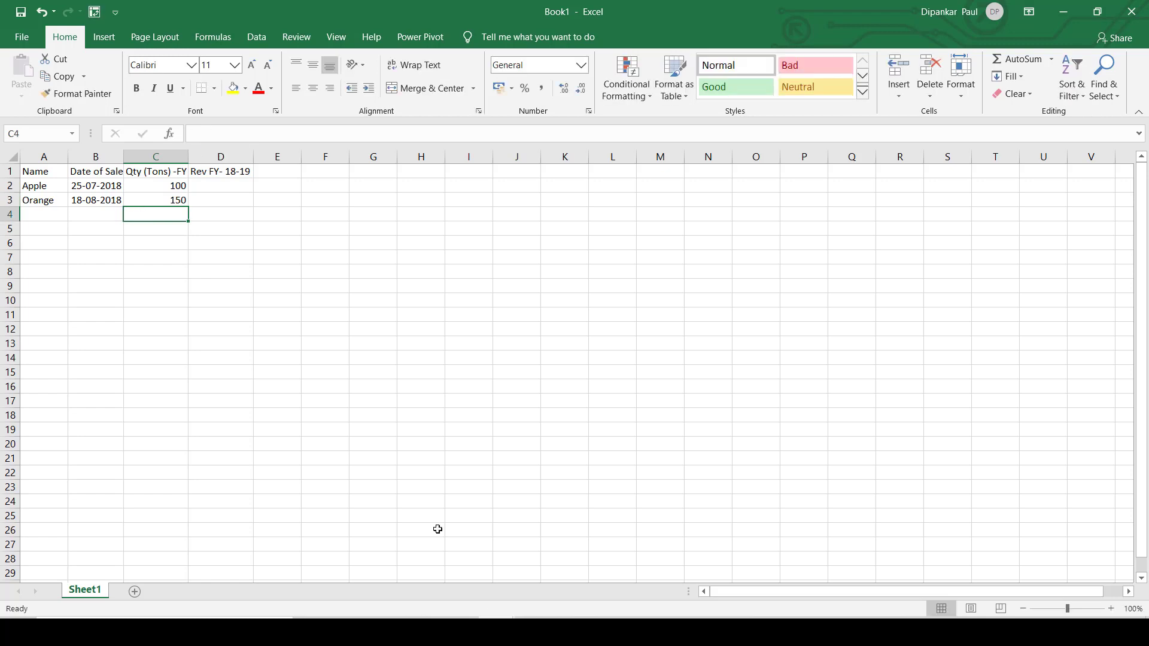
# - Switch to Book2 and test adding Apple's and Orange's revenues with the formula +D3+D4 in cell D7
pyautogui.moveTo(497, 633)
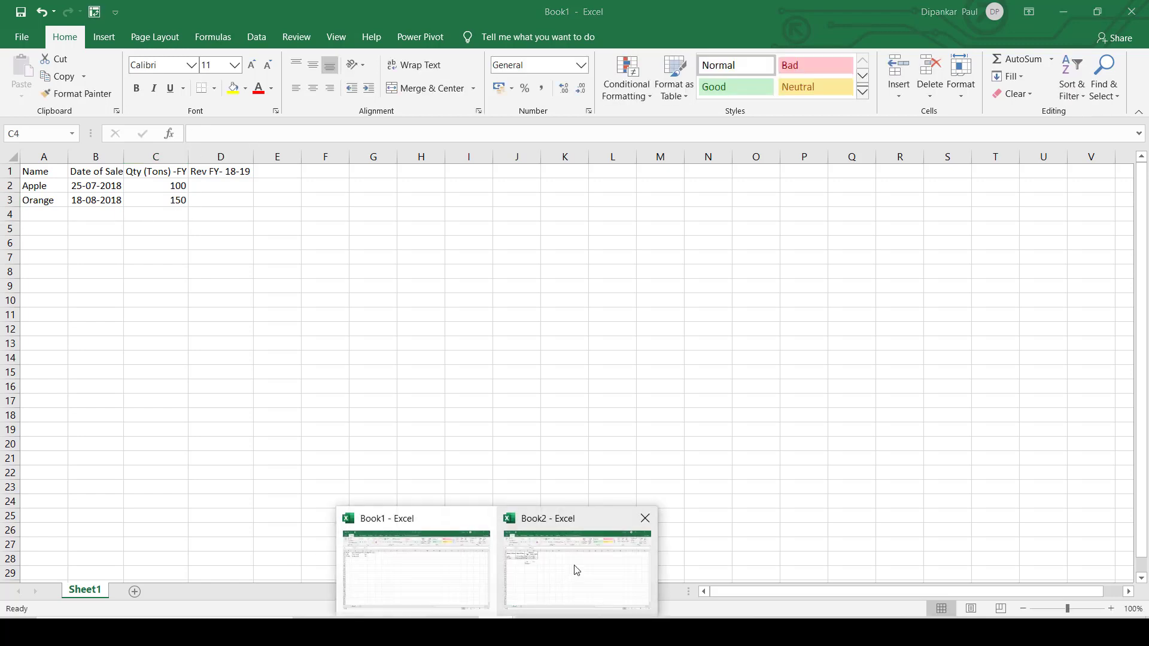
pyautogui.click(574, 569)
pyautogui.click(239, 194)
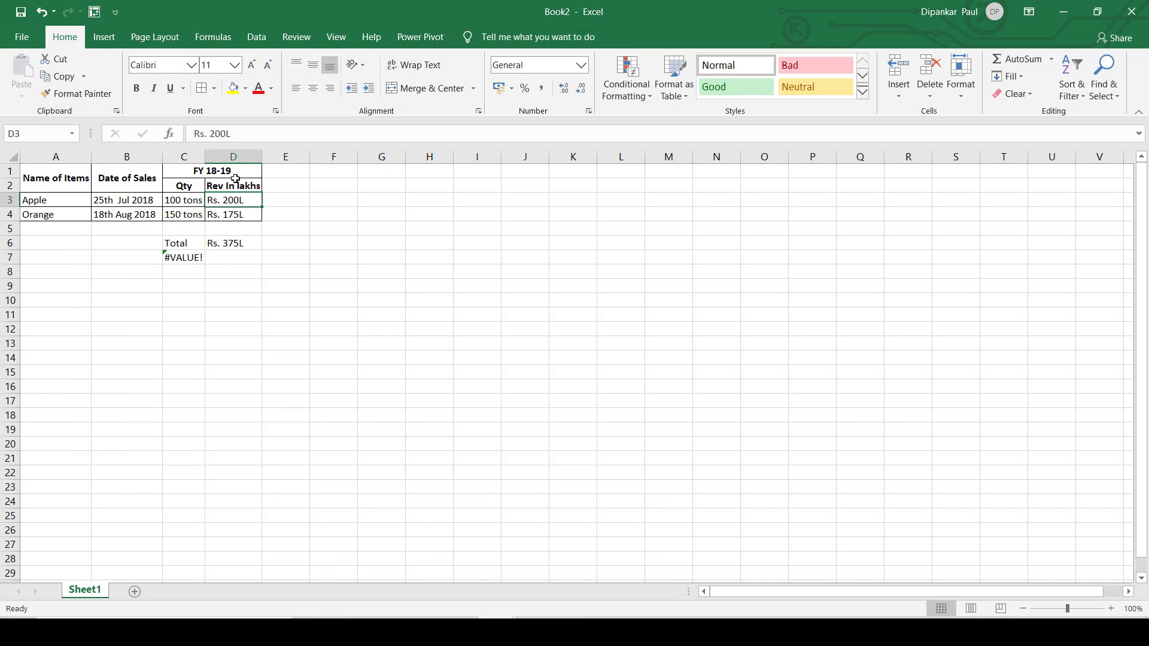
pyautogui.click(237, 186)
pyautogui.click(238, 260)
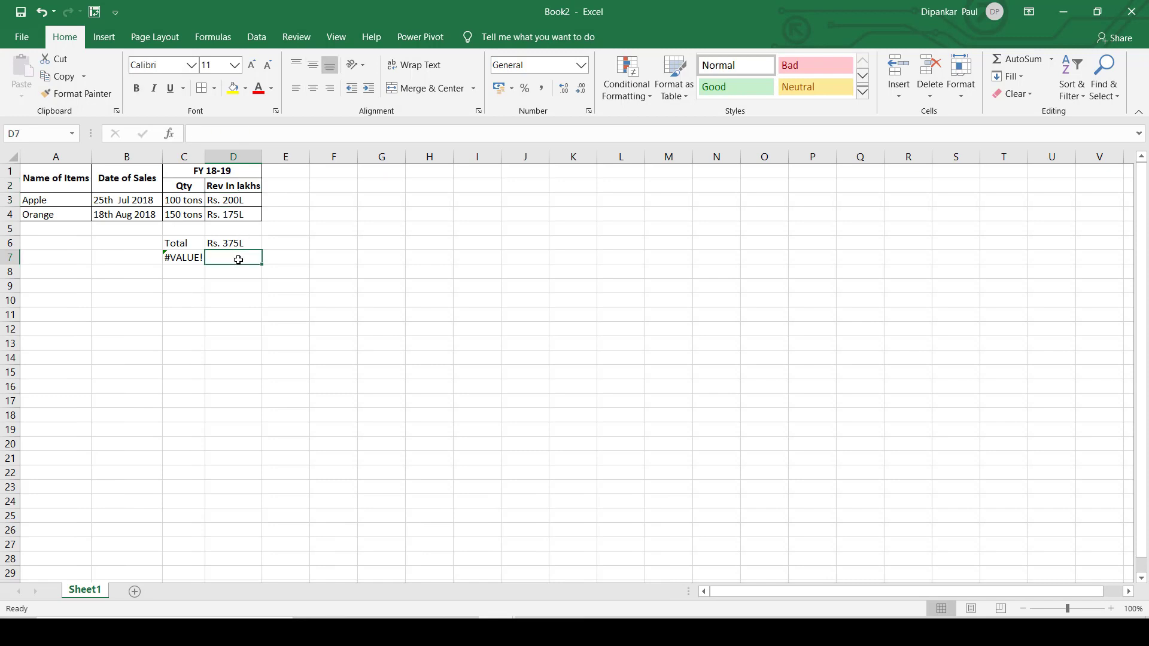
pyautogui.write('+')
pyautogui.press('Up')
pyautogui.press('Up')
pyautogui.press('Up')
pyautogui.press('Up')
pyautogui.write('+')
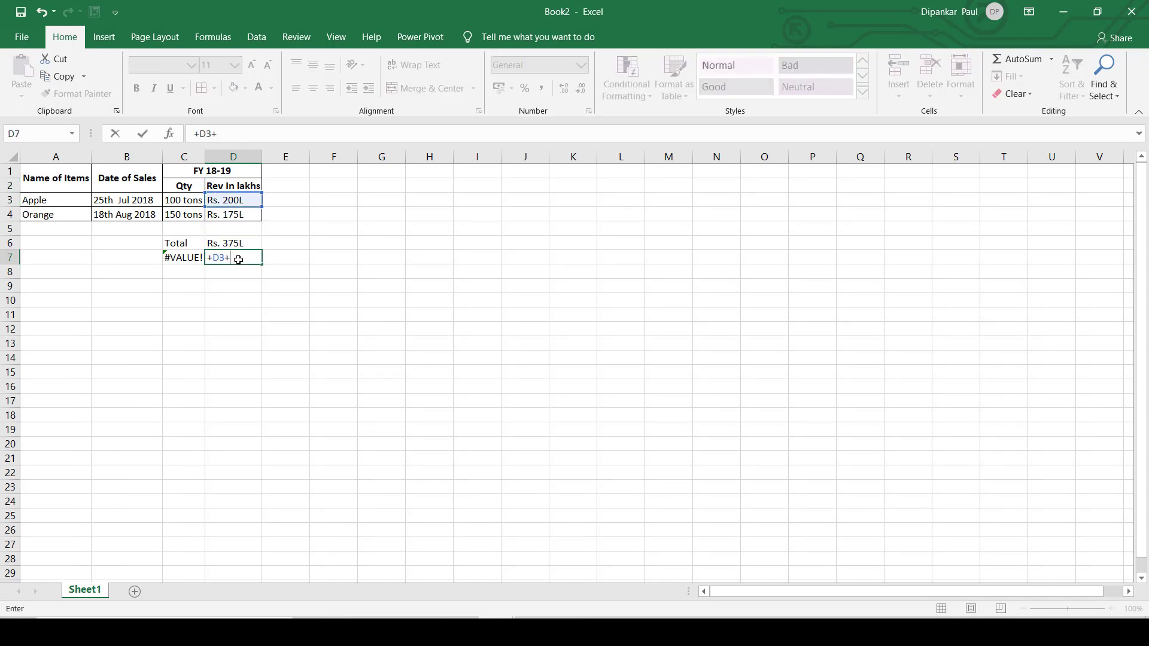
pyautogui.press('Up')
pyautogui.press('Up')
pyautogui.press('Up')
pyautogui.press('Up')
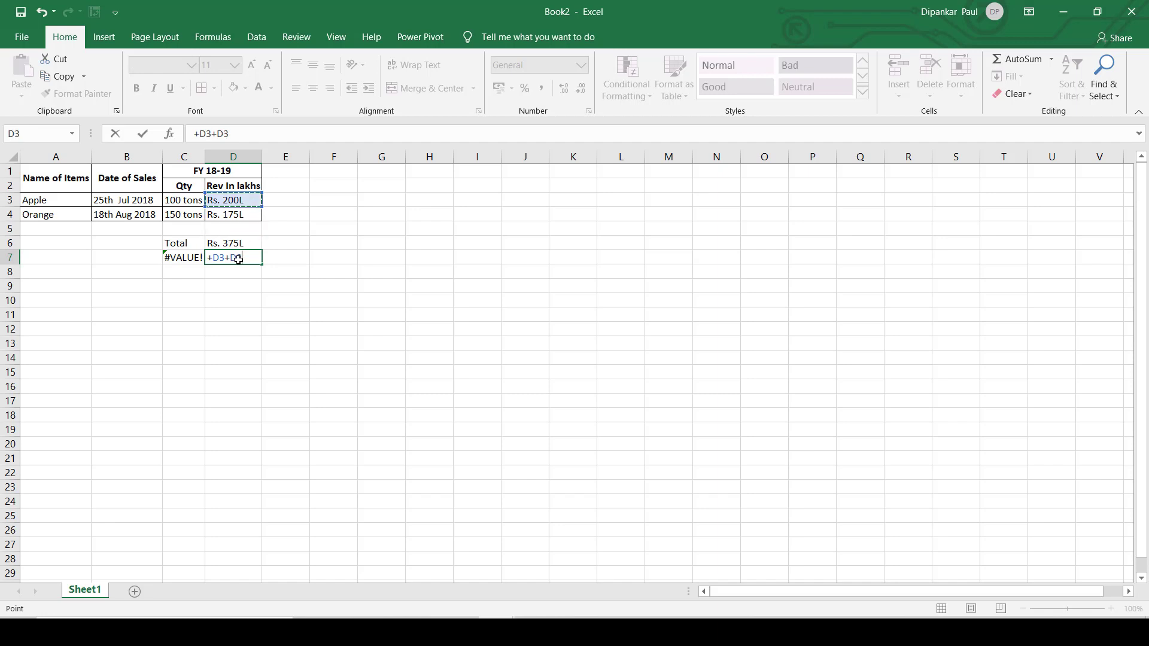
pyautogui.press('Return')
# - Inspect the sum formula in D7 and how Apple's revenue is stored in cell D3
pyautogui.click(239, 258)
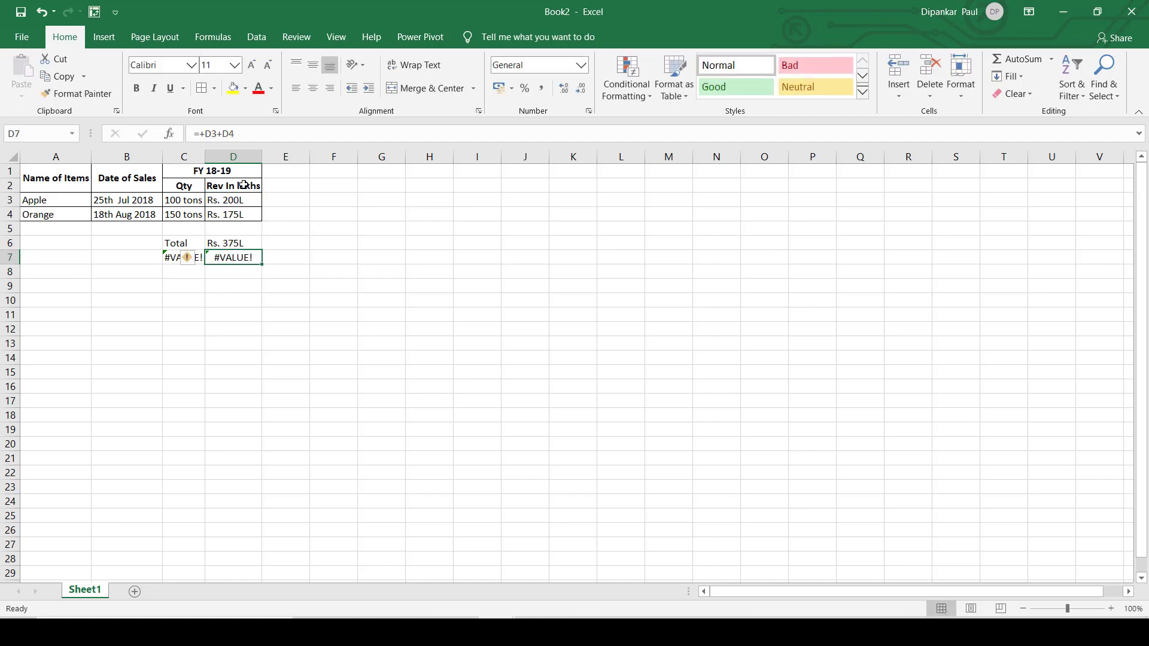
pyautogui.click(242, 205)
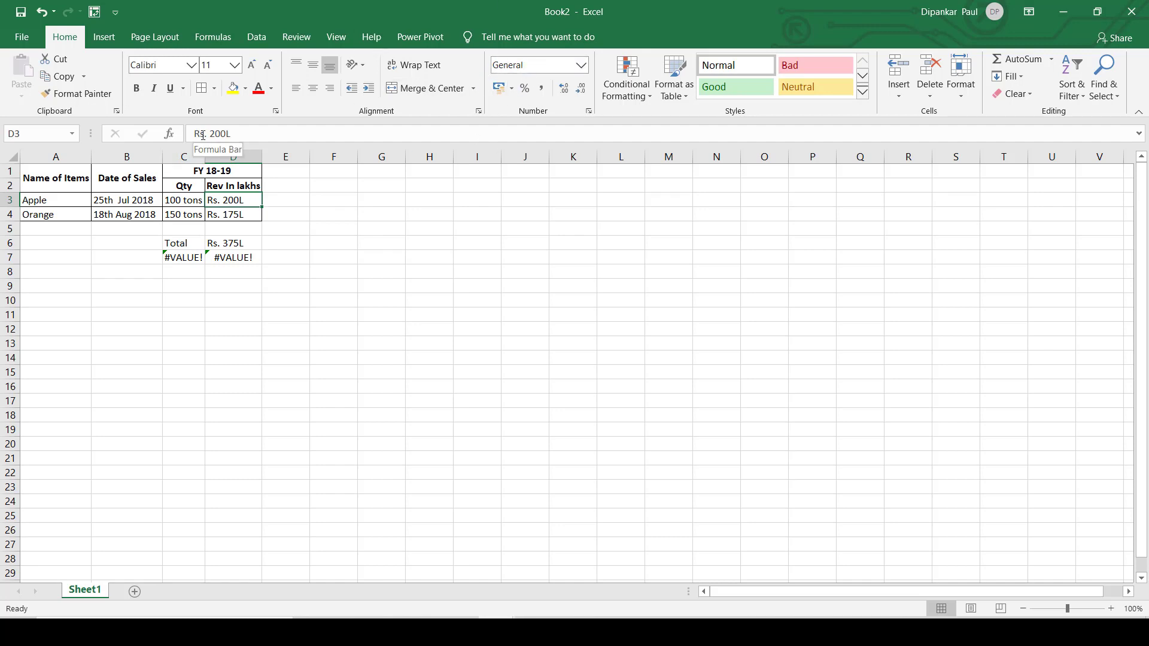
pyautogui.click(235, 134)
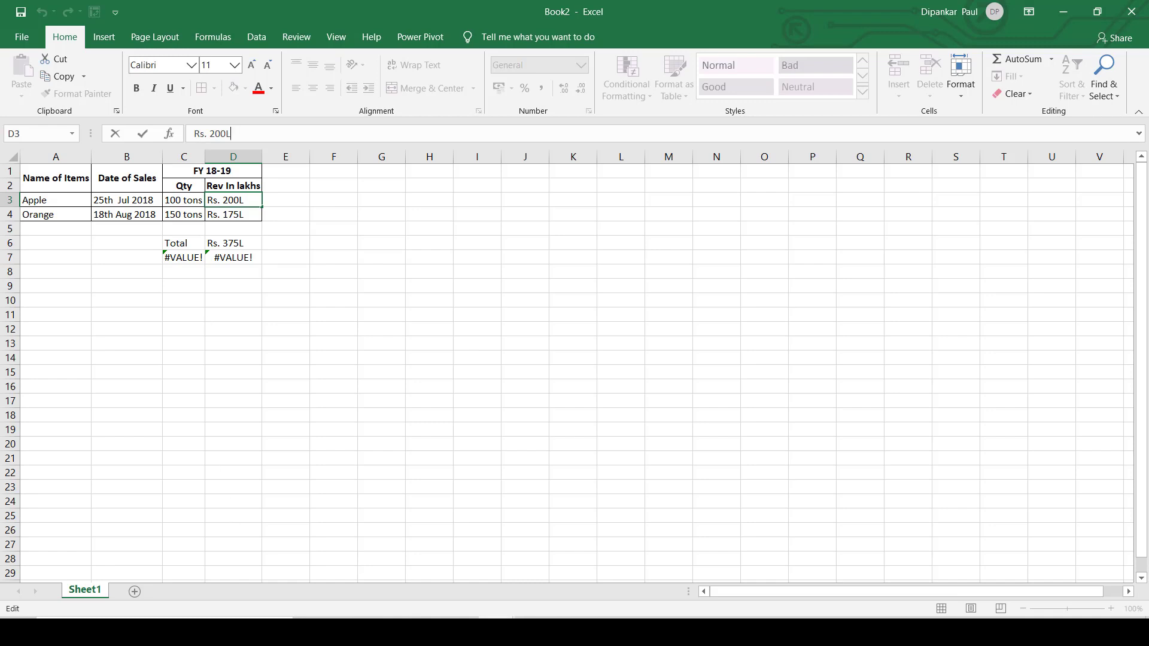
# - Return to Book1 and change the revenue header in D1 to Rev (Lakhs) FY- 18-19
pyautogui.click(431, 571)
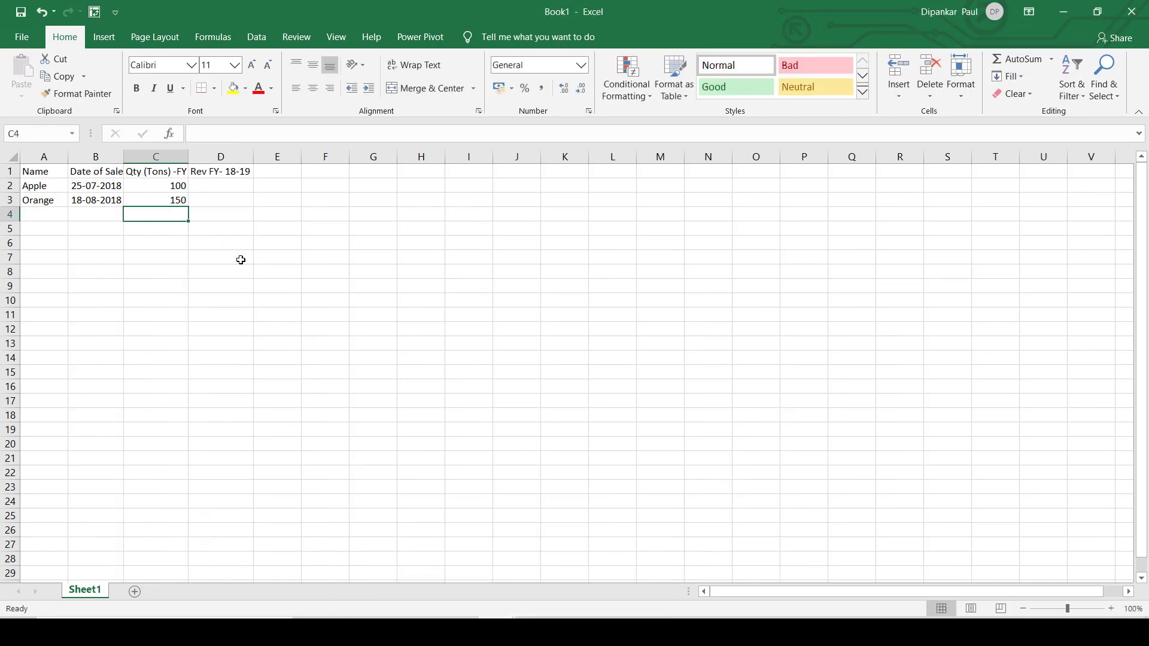
pyautogui.click(217, 172)
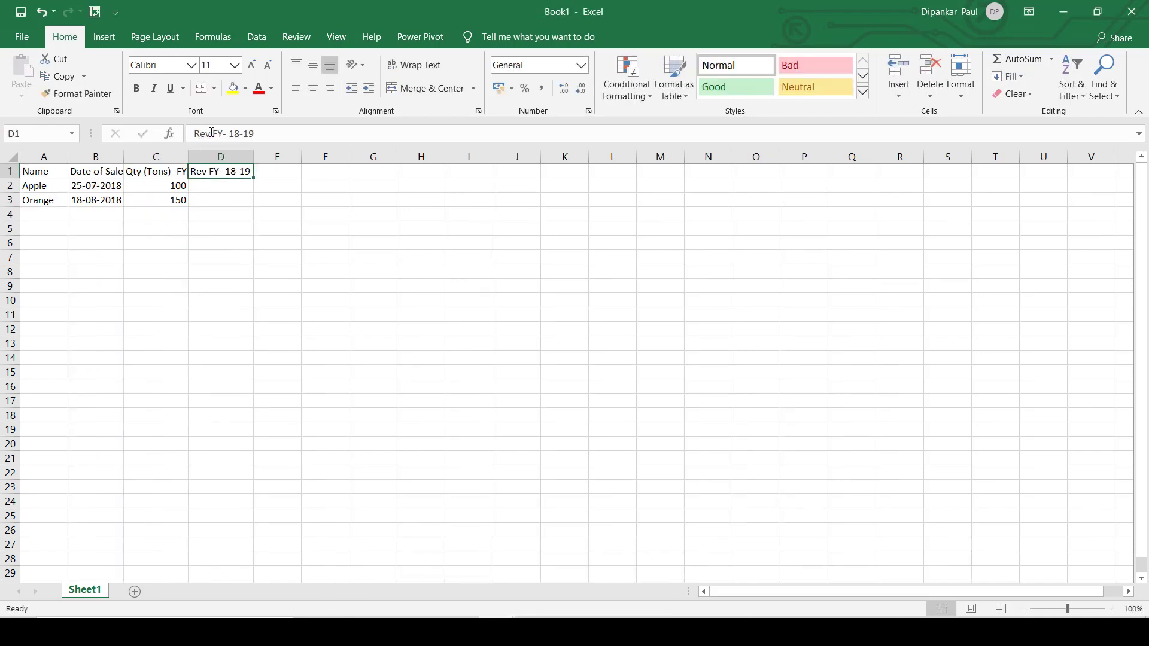
pyautogui.click(211, 133)
pyautogui.write('(Lakh')
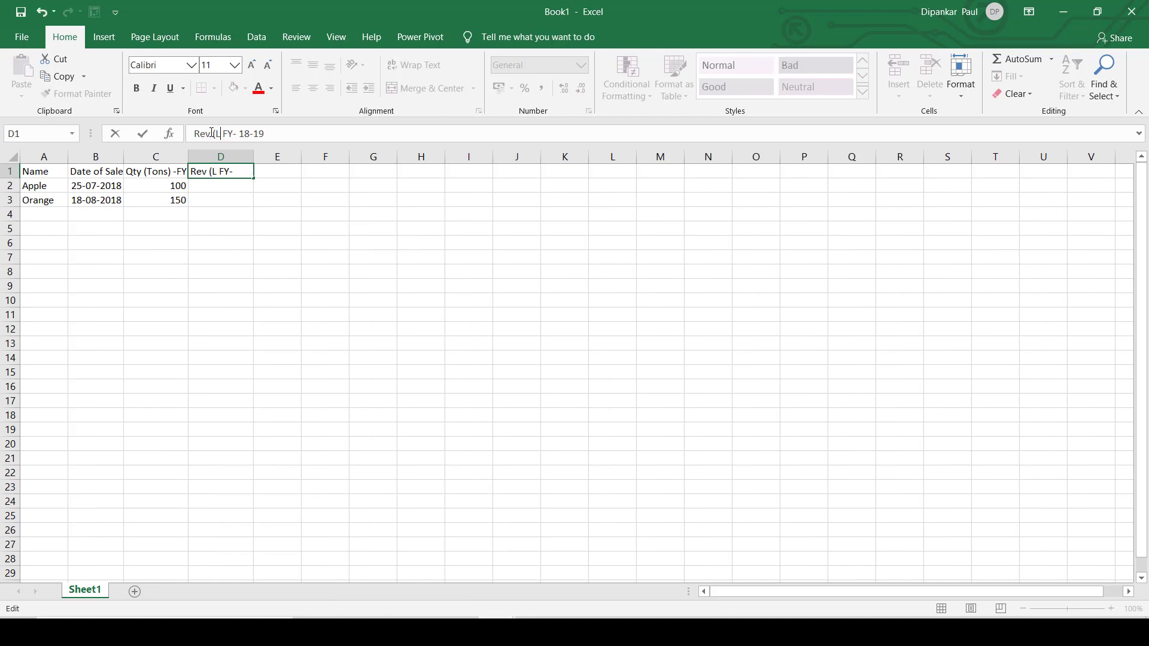
pyautogui.write('s)')
pyautogui.press('Return')
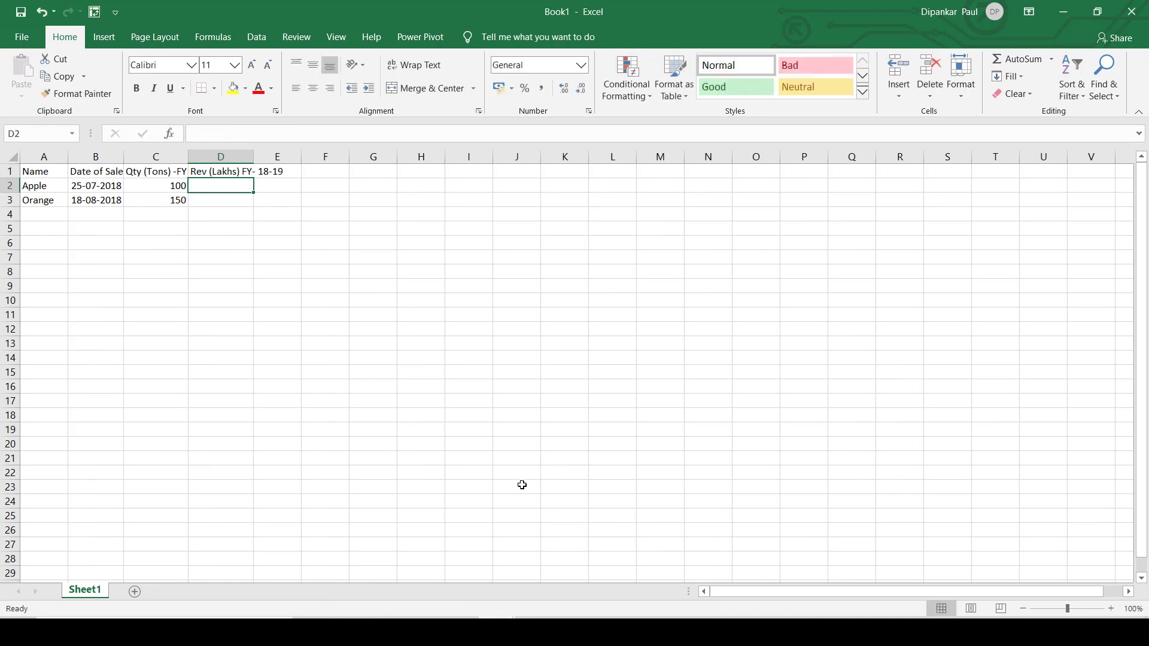
# - Check the revenues in Book2 and enter them in Book1 as plain numbers, 200 for Apple in D2 and 175 for Orange in D3
pyautogui.click(555, 570)
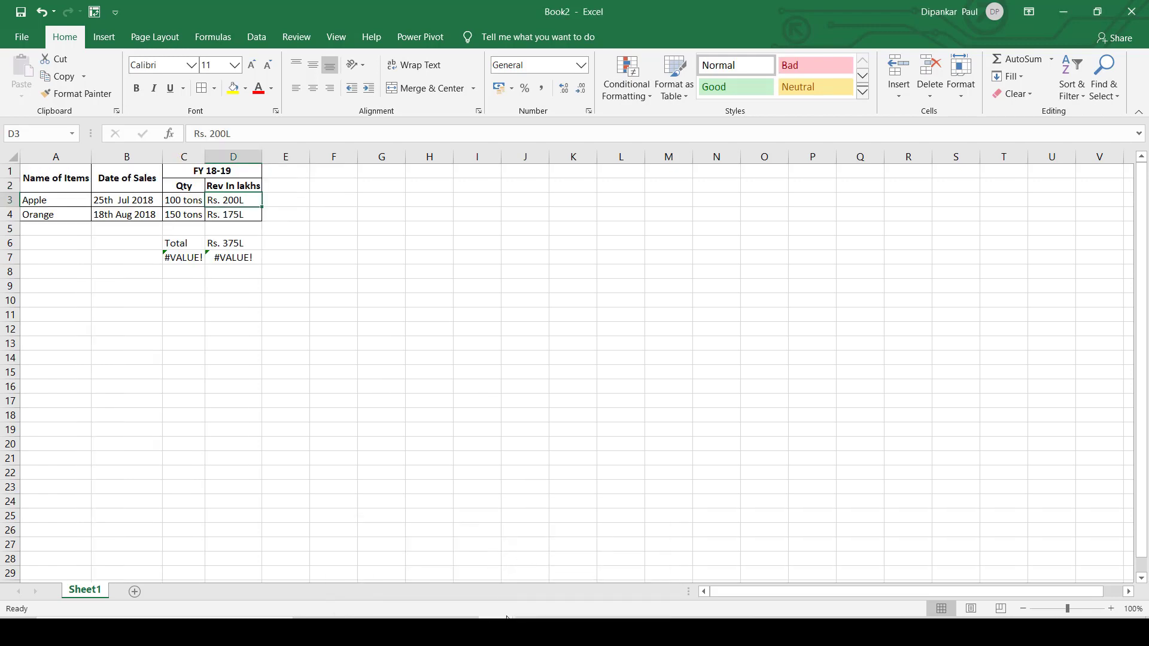
pyautogui.moveTo(496, 631)
pyautogui.click(417, 555)
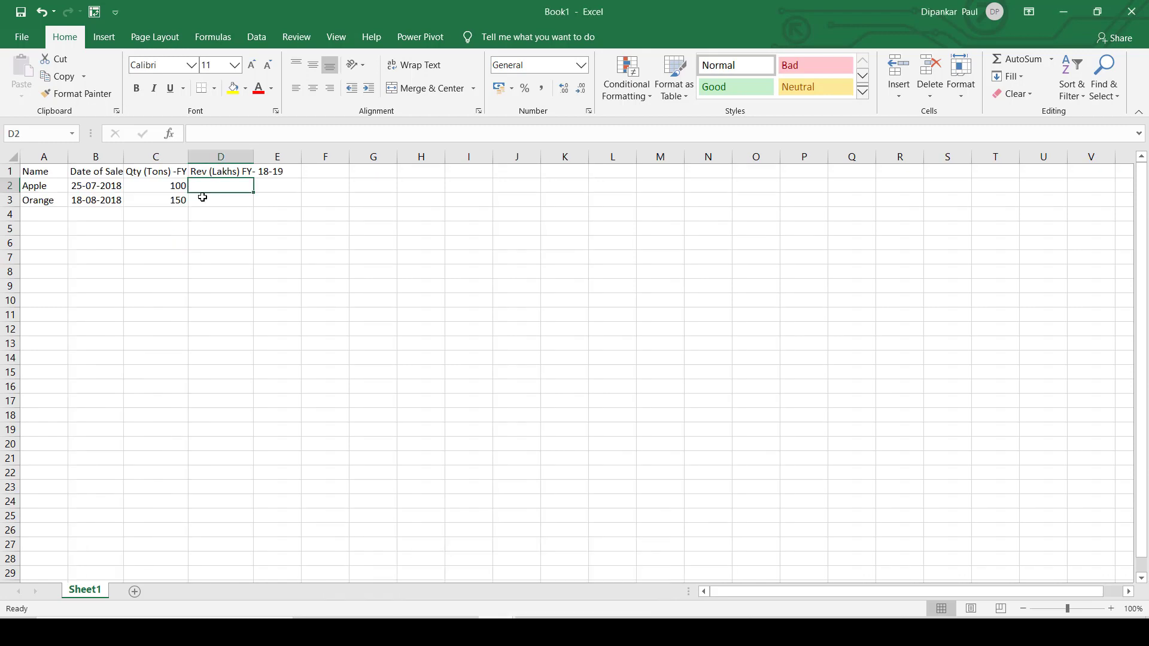
pyautogui.write('200')
pyautogui.press('Return')
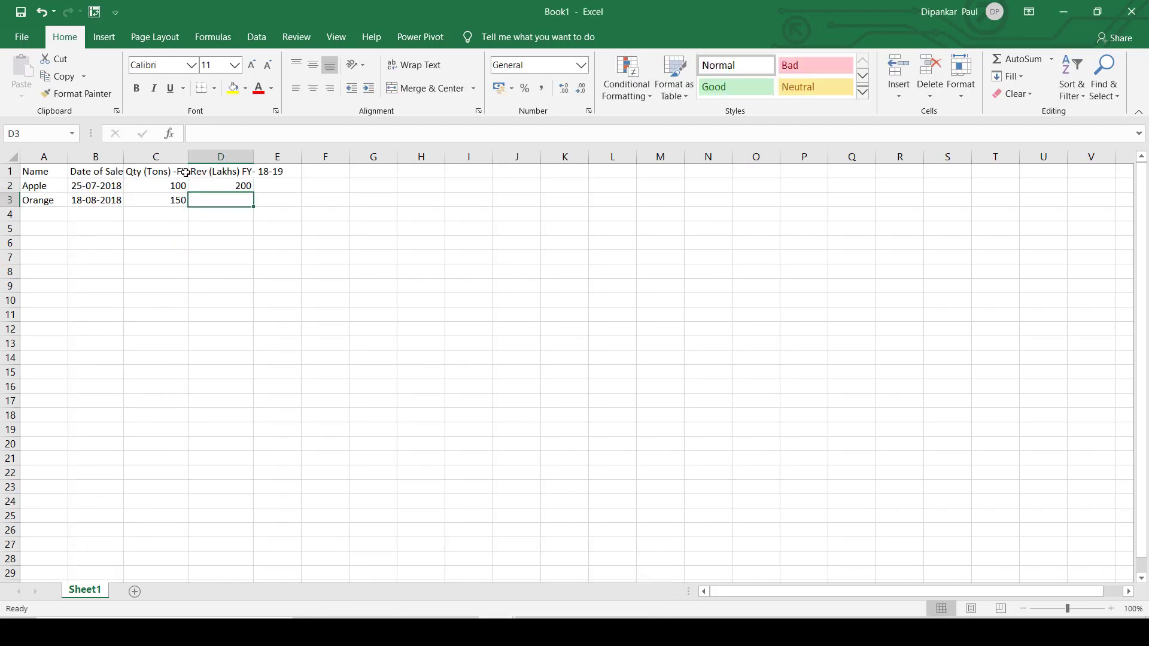
pyautogui.write('175')
pyautogui.press('Return')
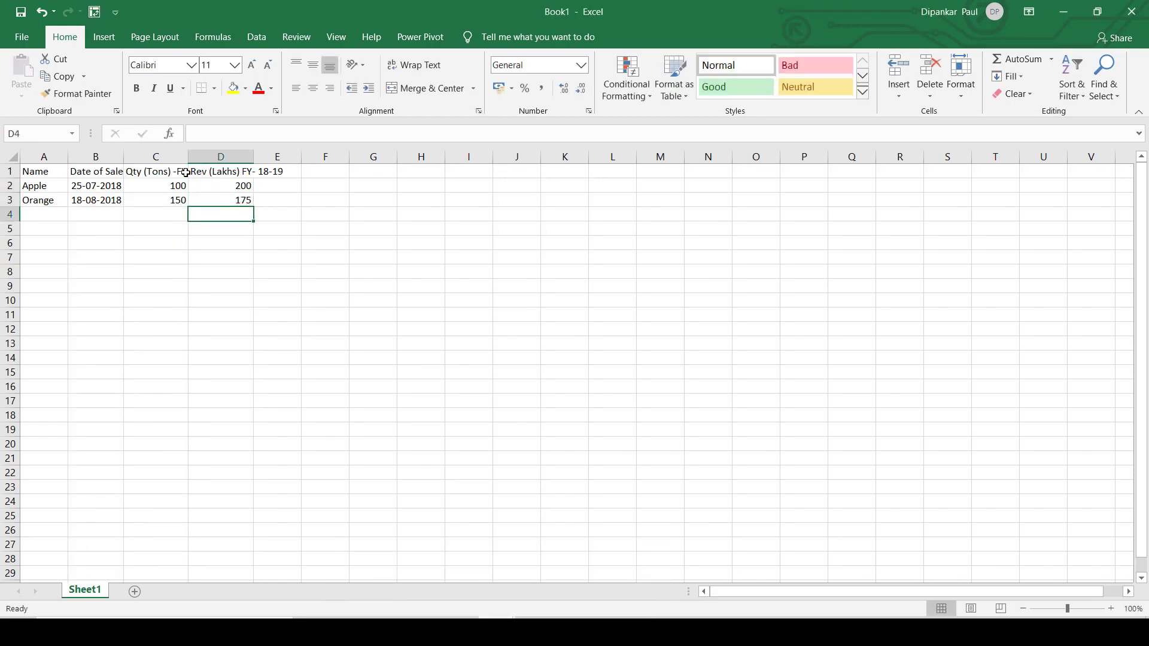
# - Autofit columns D and C to the width of their revenue and quantity headers
pyautogui.doubleClick(254, 160)
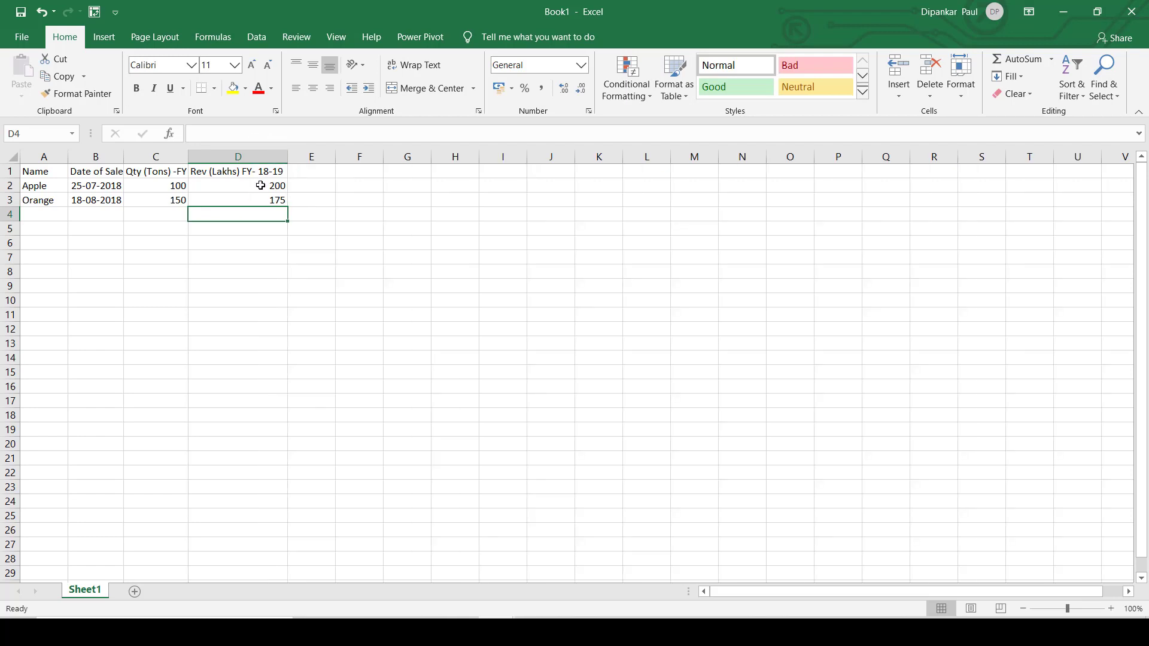
pyautogui.click(244, 171)
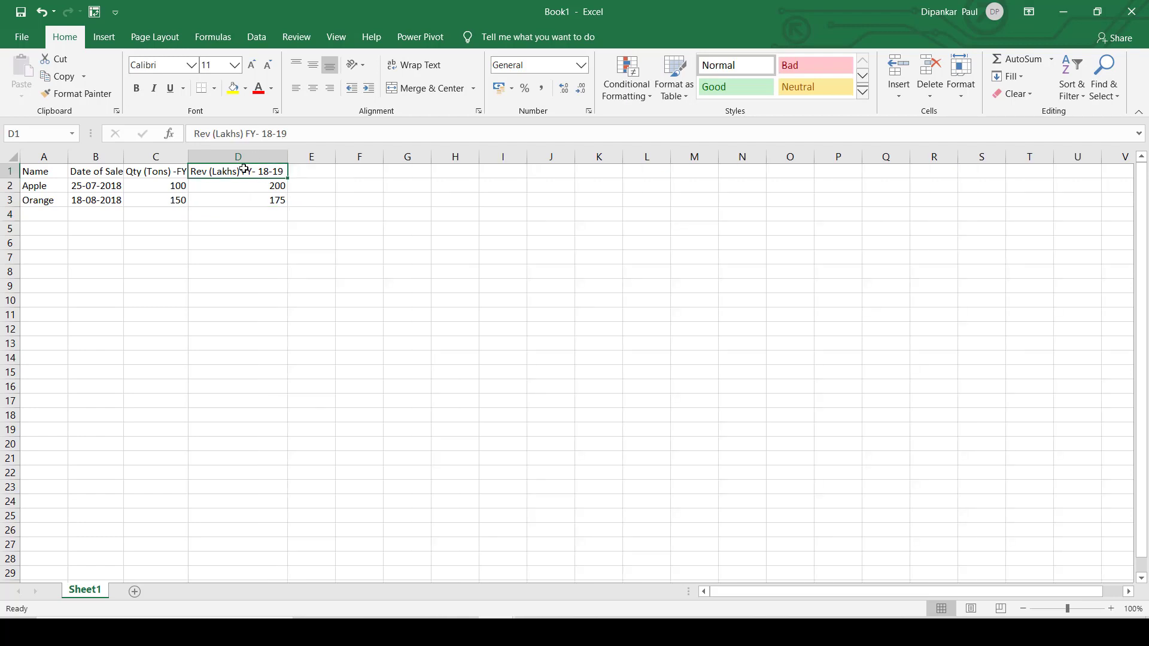
pyautogui.doubleClick(188, 156)
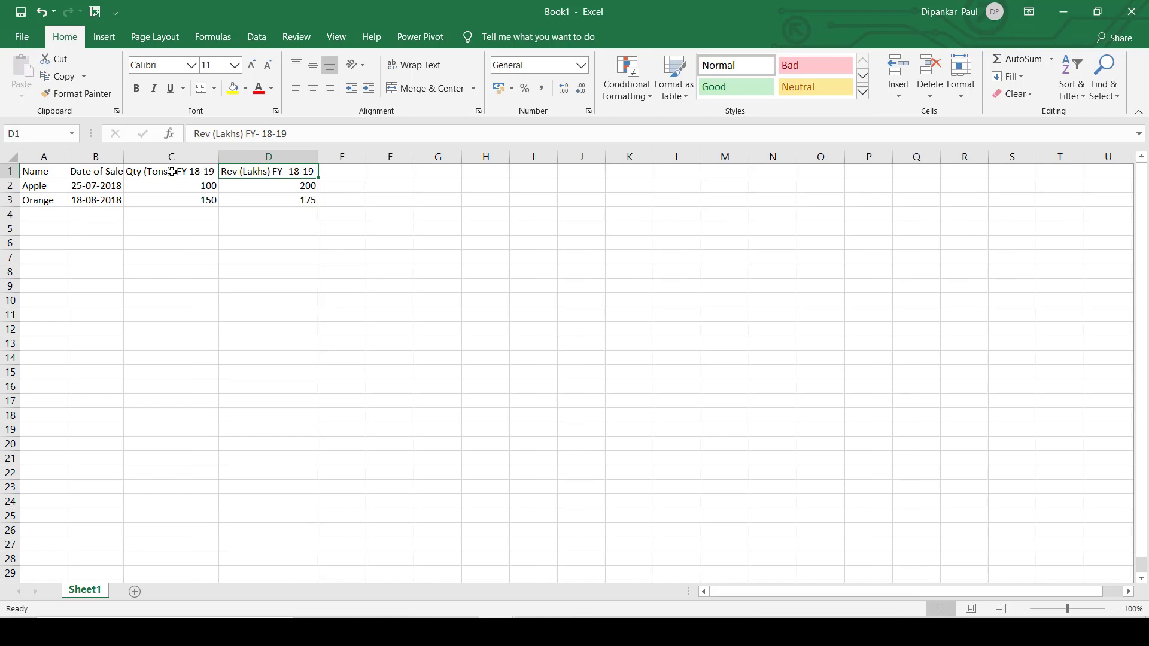
pyautogui.click(207, 186)
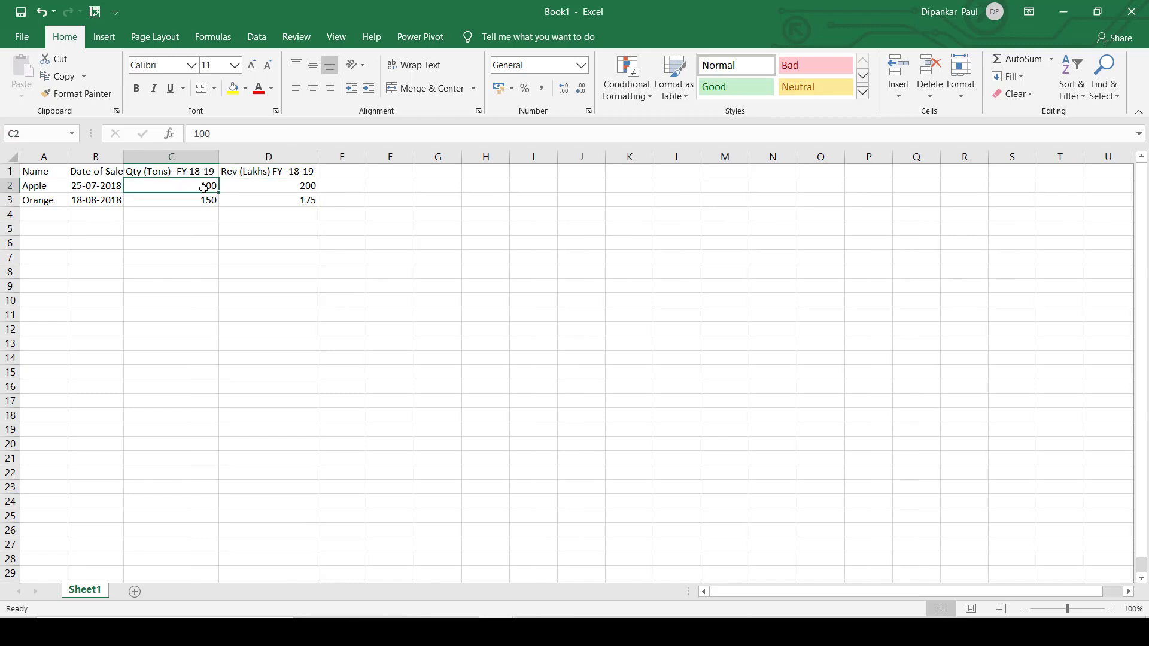
# - Add the label Total in cell B5 below the table
pyautogui.click(105, 227)
pyautogui.write('Total')
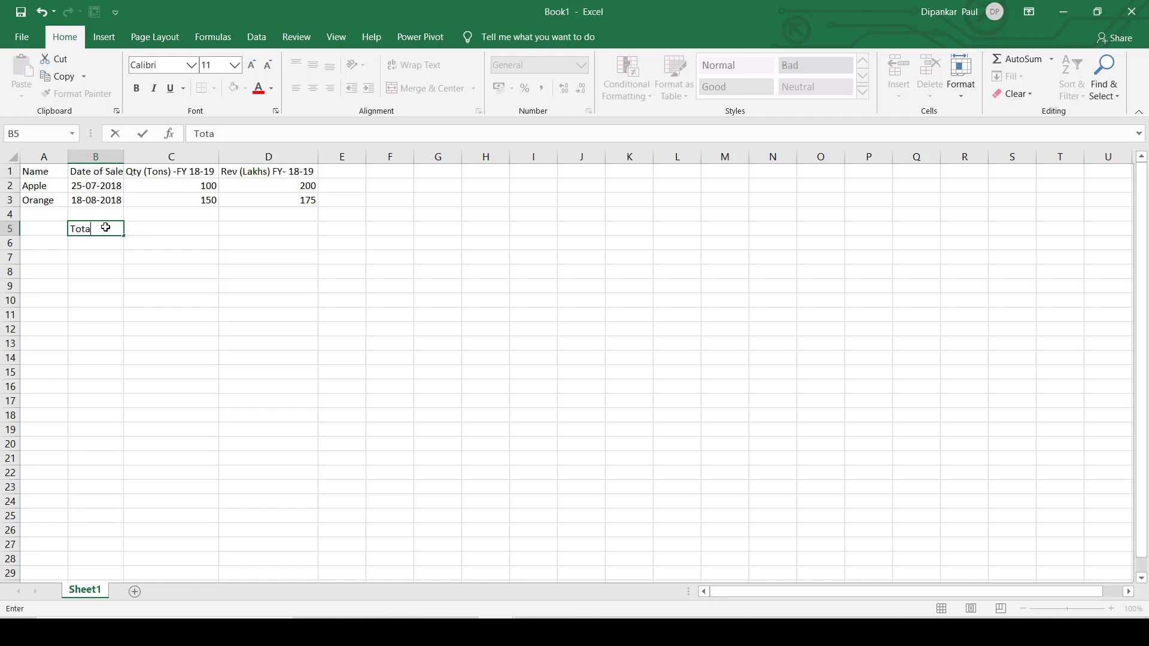
pyautogui.press('Return')
# - Total the Apple and Orange quantities in cell C5 with the formula +C2+C3
pyautogui.press('Up')
pyautogui.press('Right')
pyautogui.write('+')
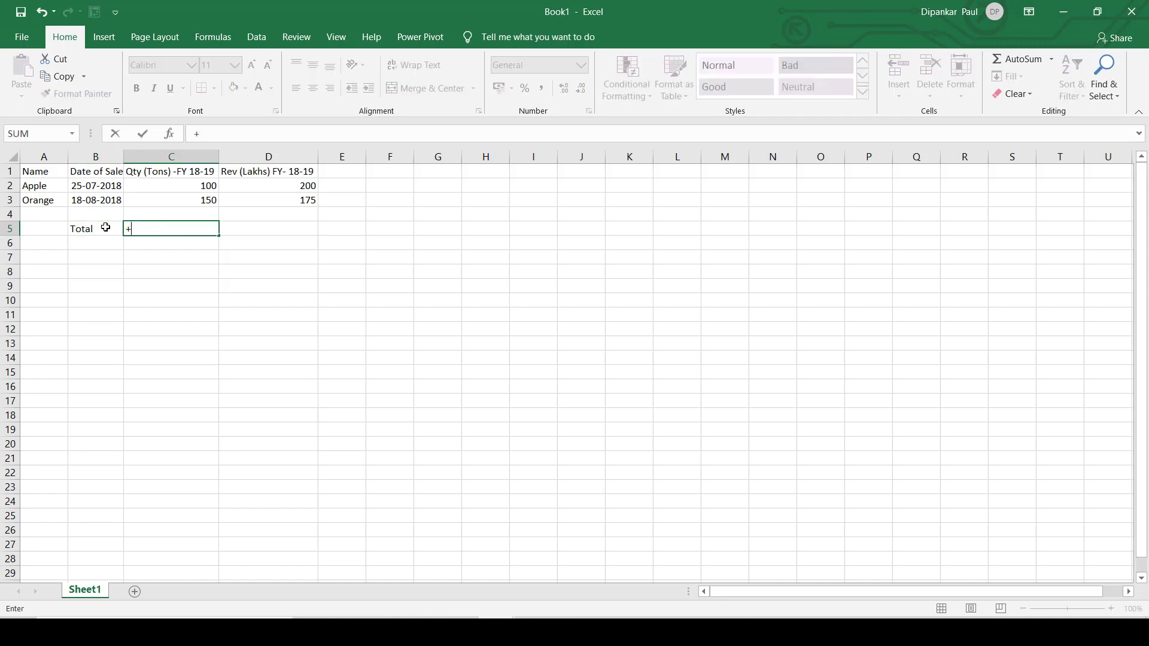
pyautogui.press('Up')
pyautogui.press('Up')
pyautogui.press('Up')
pyautogui.write('+')
pyautogui.press('Up')
pyautogui.press('Up')
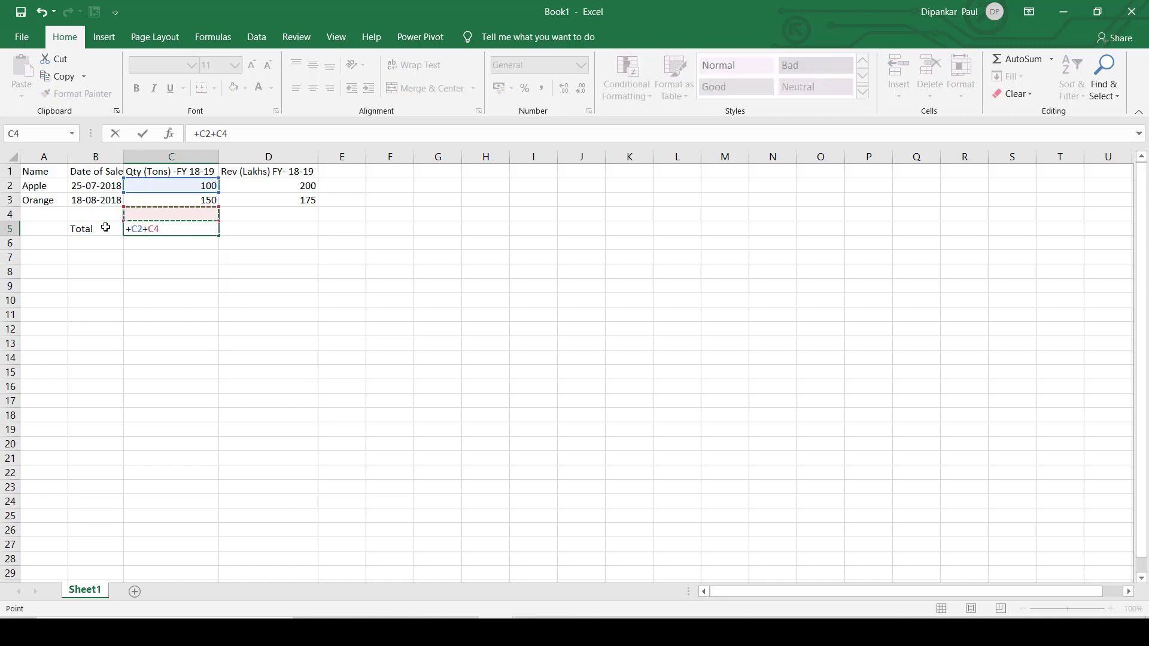
pyautogui.press('Return')
# - Total the revenues in cell D5 with the formula =SUM(D2:D3)
pyautogui.press('Up')
pyautogui.press('Right')
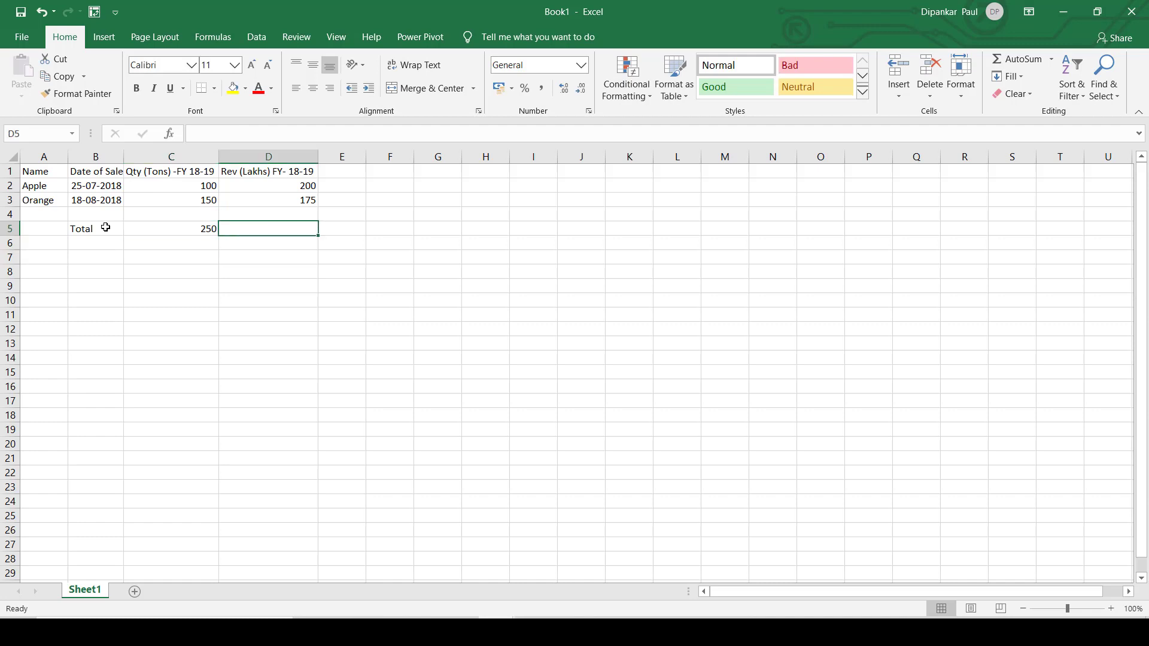
pyautogui.write('=sum')
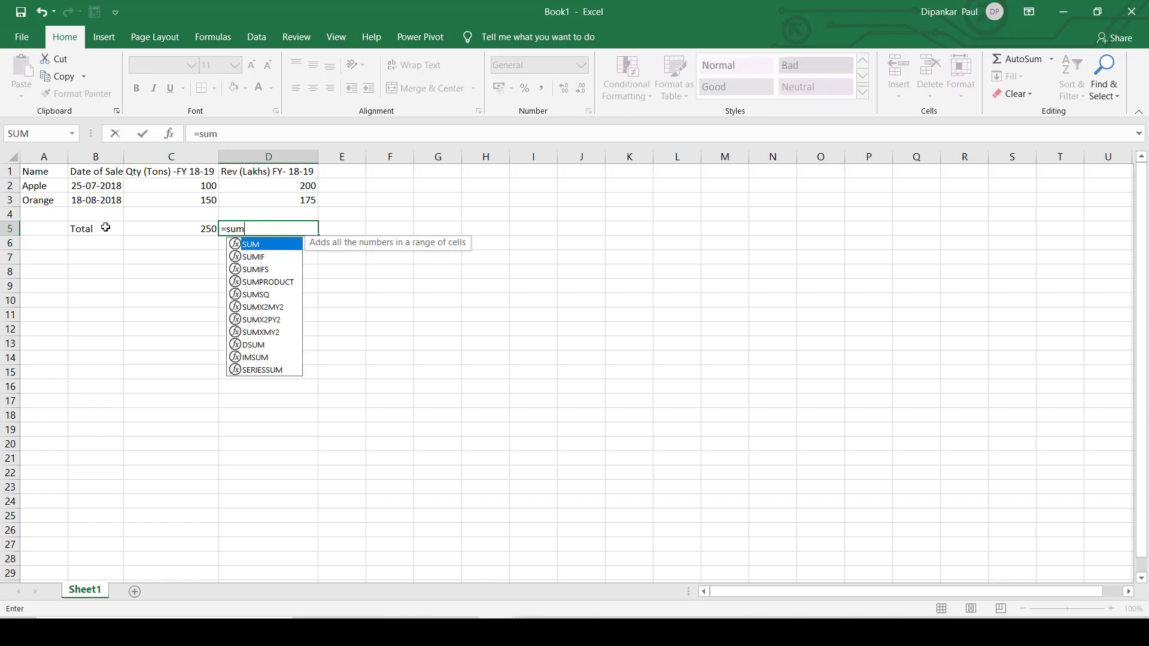
pyautogui.write('(')
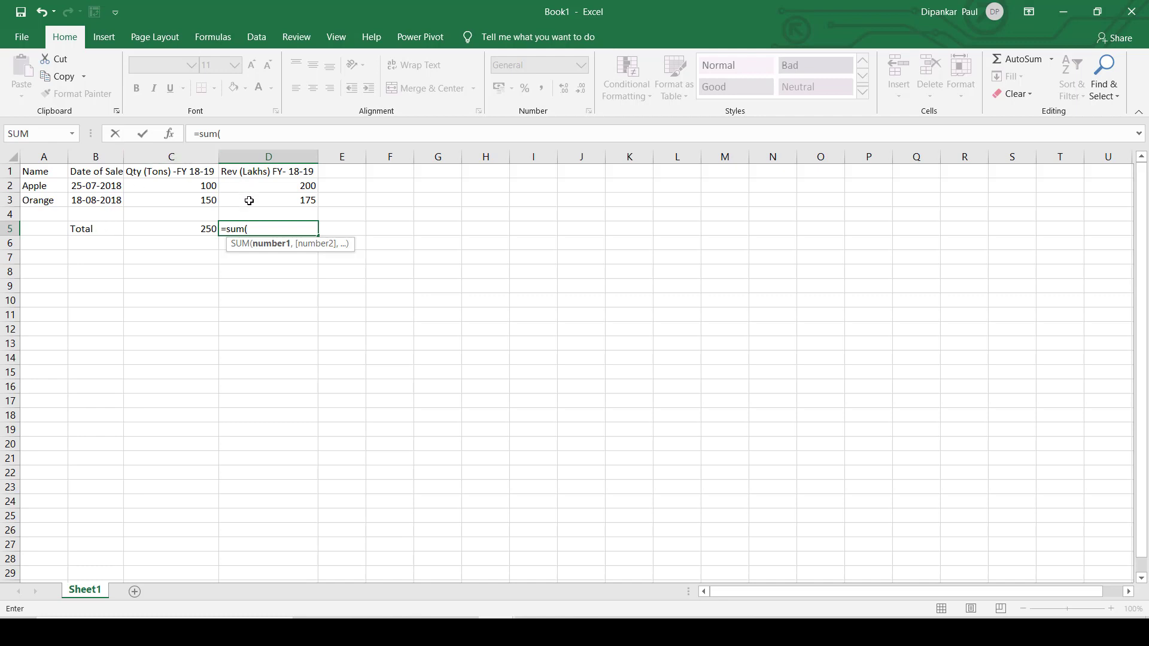
pyautogui.moveTo(255, 188); pyautogui.dragTo(253, 201)
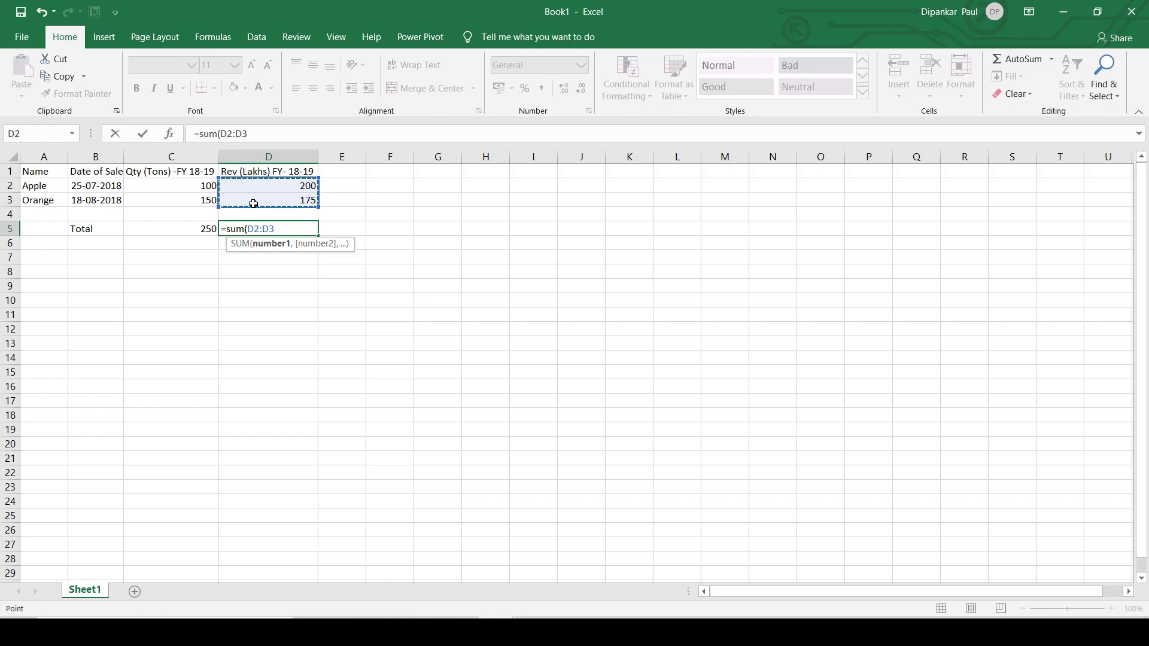
pyautogui.write(')')
pyautogui.press('Return')
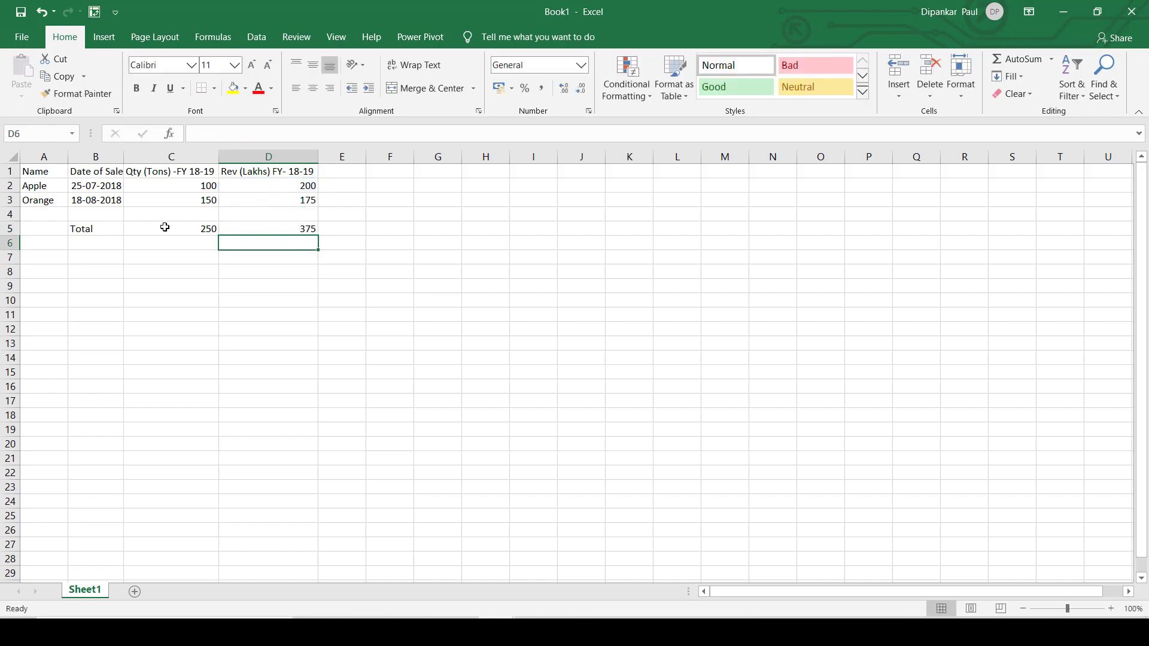
# - Review the rebuilt table in Book1, from Apple's entries down to the quantity total formula in C5
pyautogui.click(94, 230)
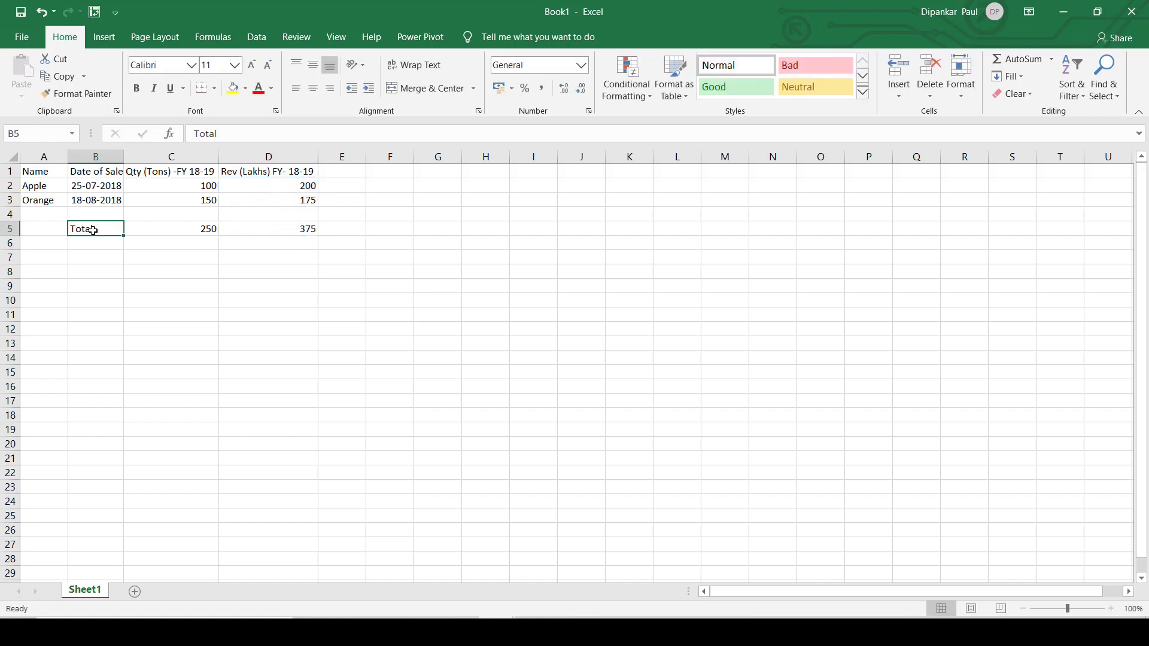
pyautogui.keyDown('shift'); pyautogui.click(39, 185); pyautogui.keyUp('shift')
pyautogui.click(37, 186)
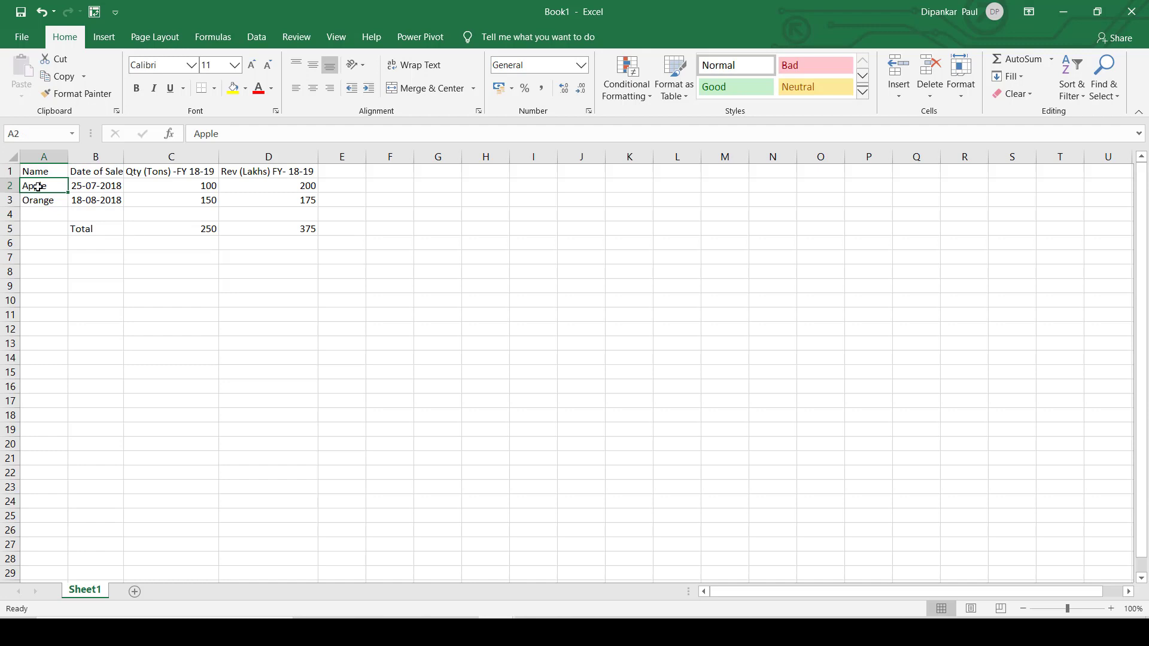
pyautogui.press('Right')
pyautogui.press('Right')
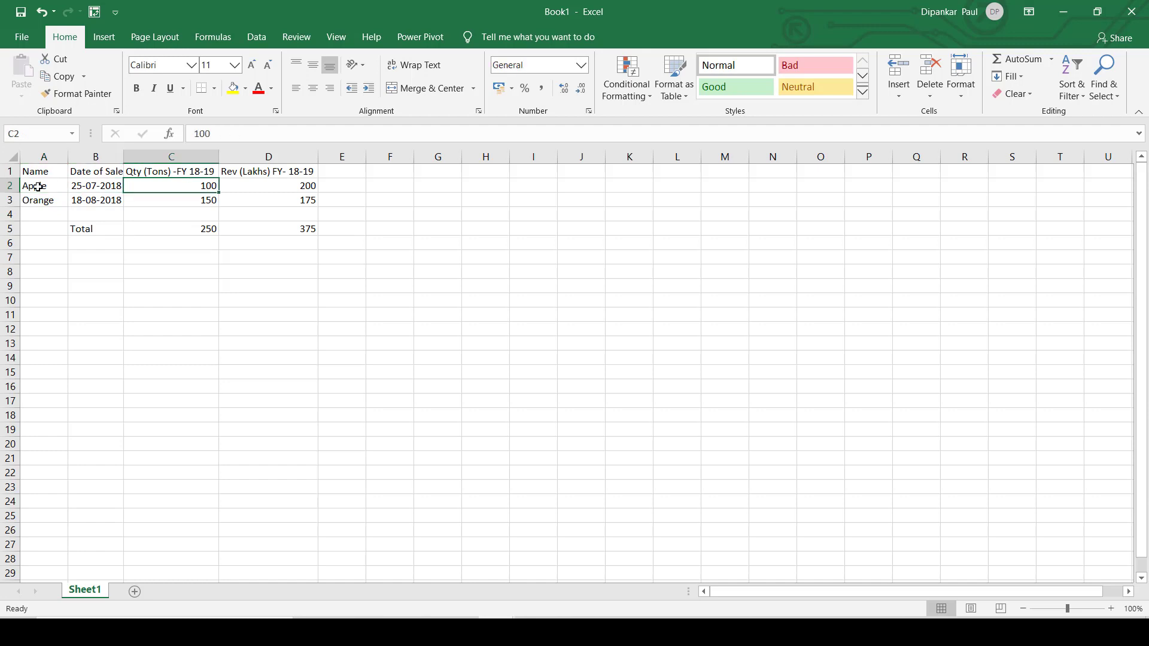
pyautogui.press('Down')
pyautogui.press('Down')
pyautogui.press('Down')
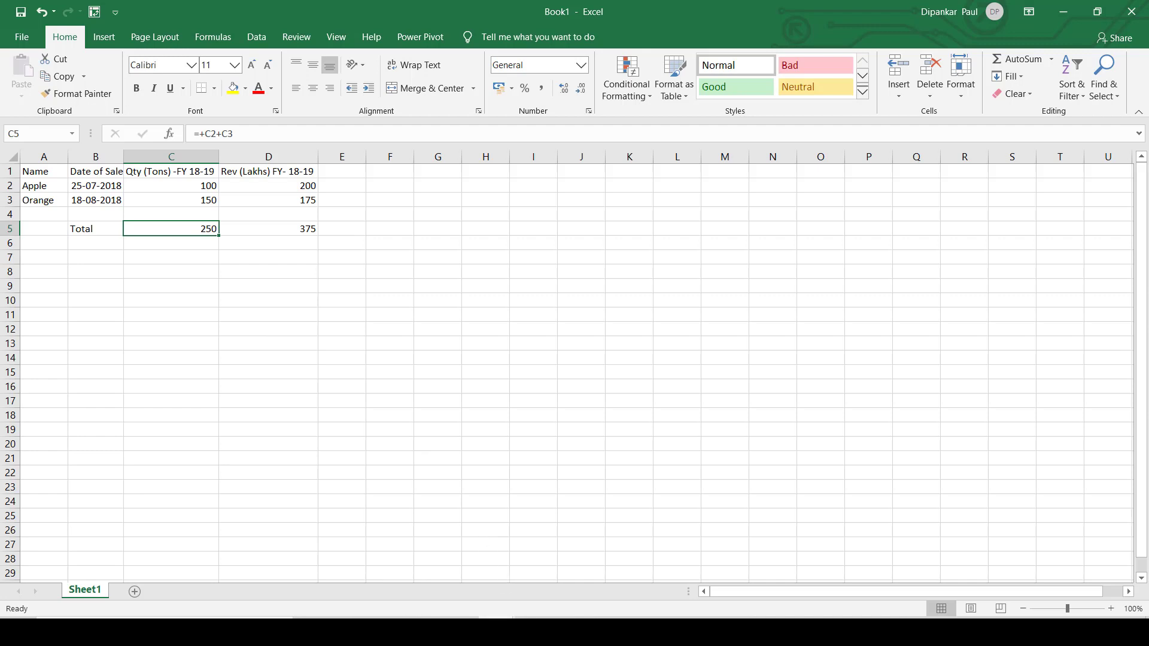
# - Switch to Book2 to compare its original table and the sum formulas in C7 and D7, and go back to Book1
pyautogui.moveTo(498, 631)
pyautogui.click(559, 559)
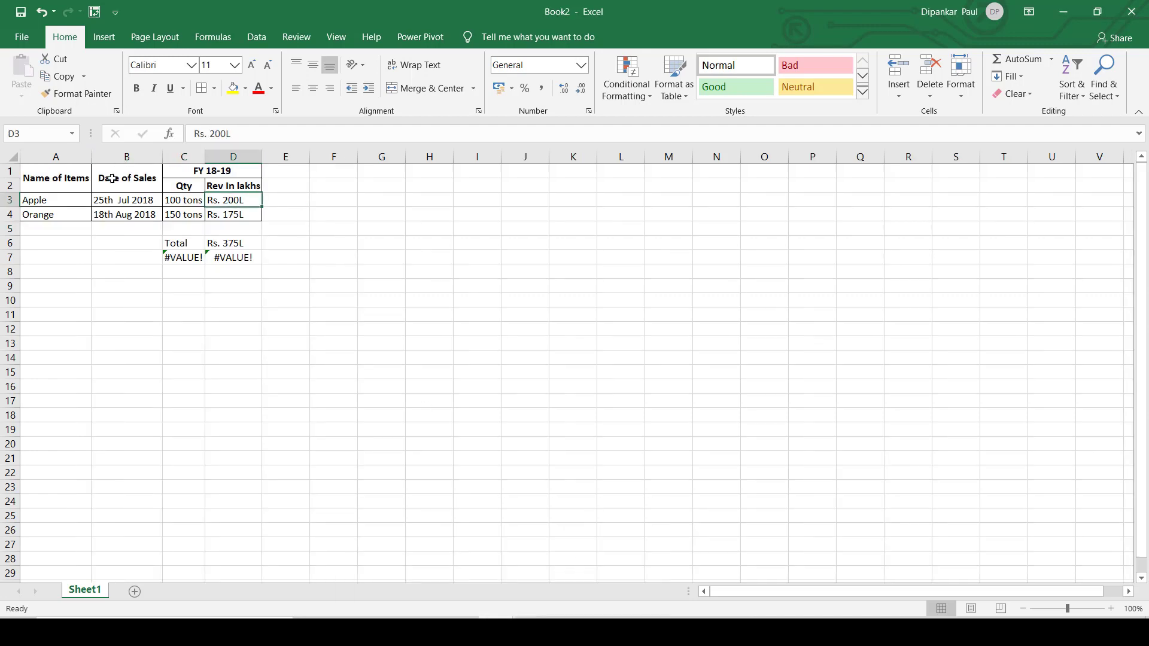
pyautogui.moveTo(68, 188); pyautogui.dragTo(246, 216)
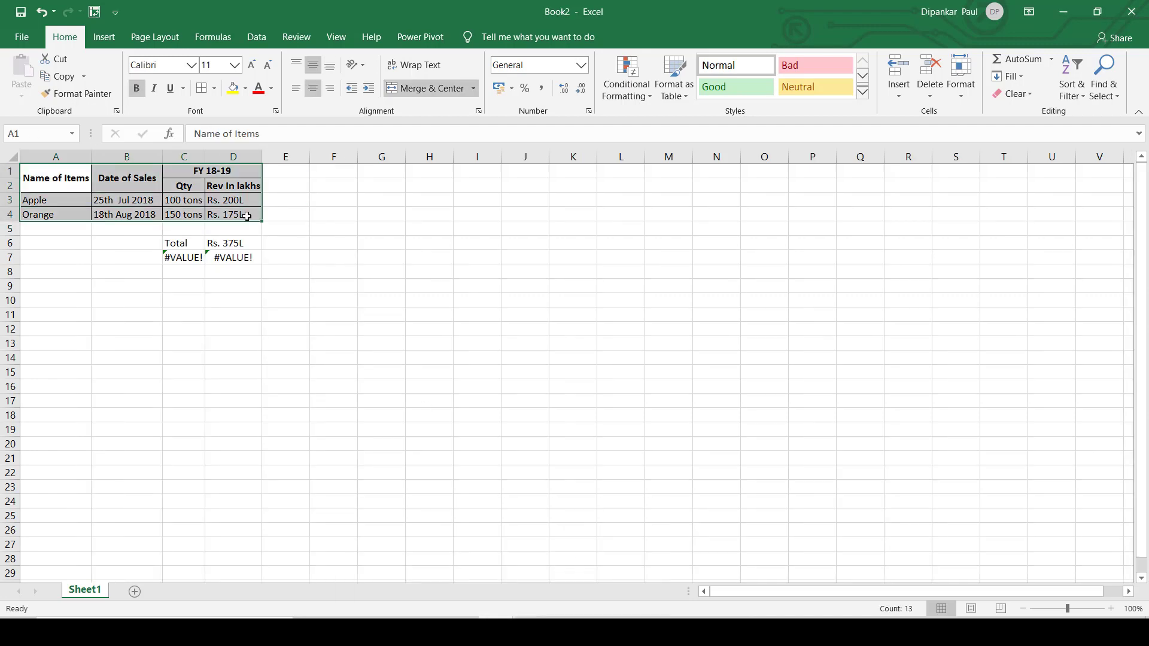
pyautogui.click(186, 256)
pyautogui.click(232, 257)
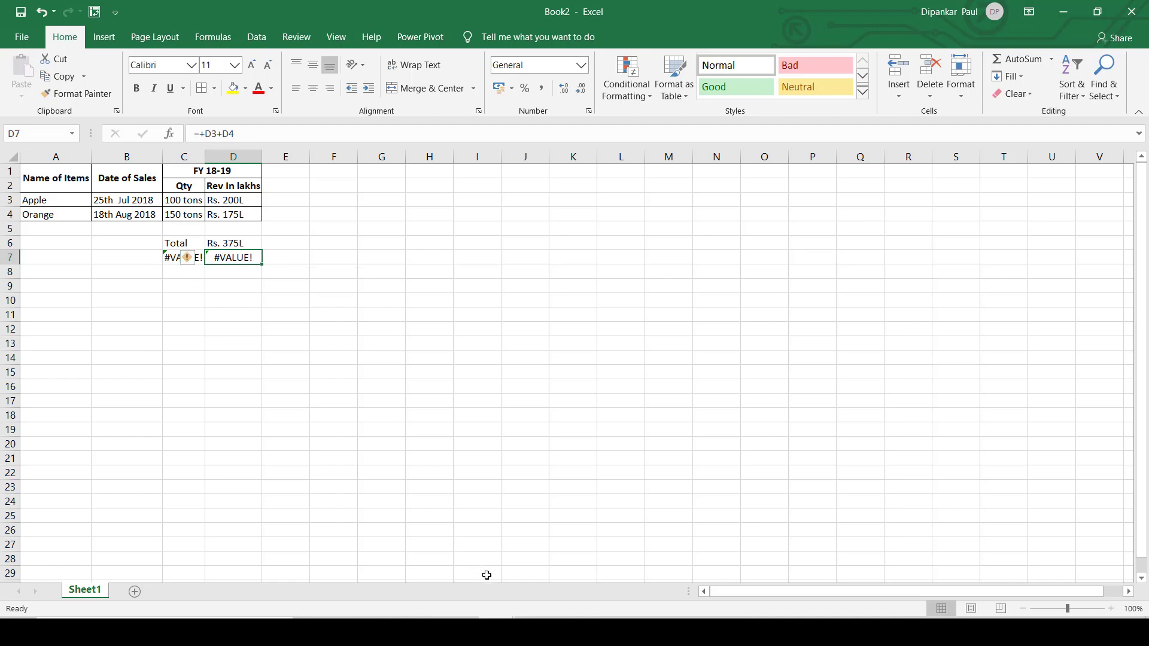
pyautogui.click(496, 633)
pyautogui.click(402, 535)
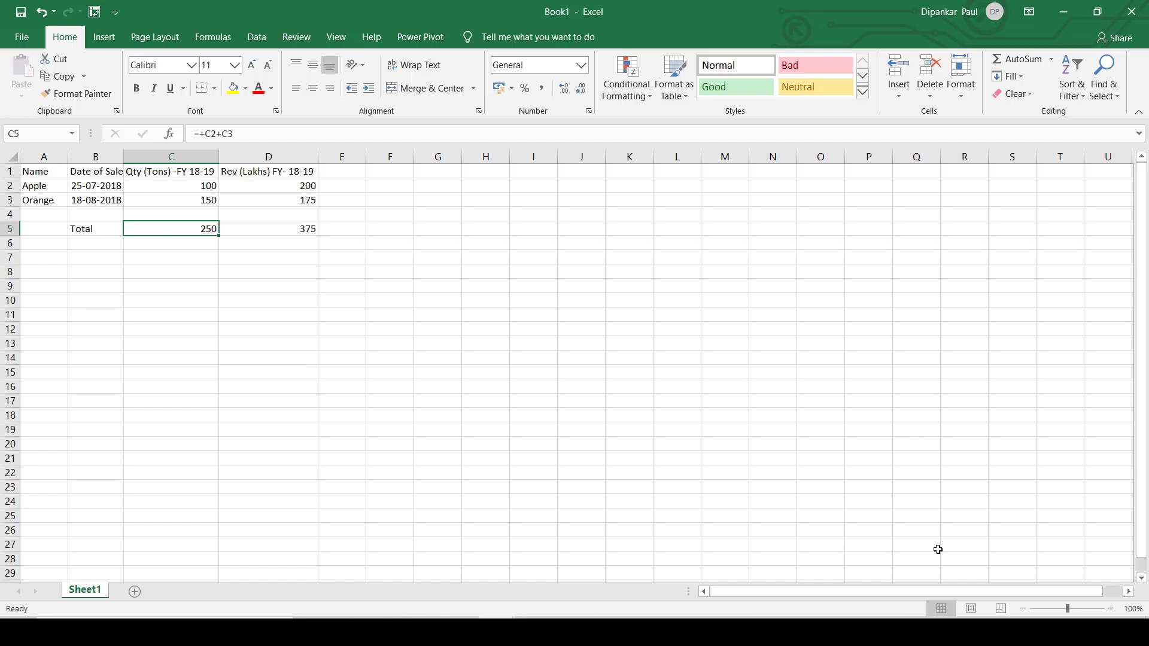
pyautogui.click(610, 630)
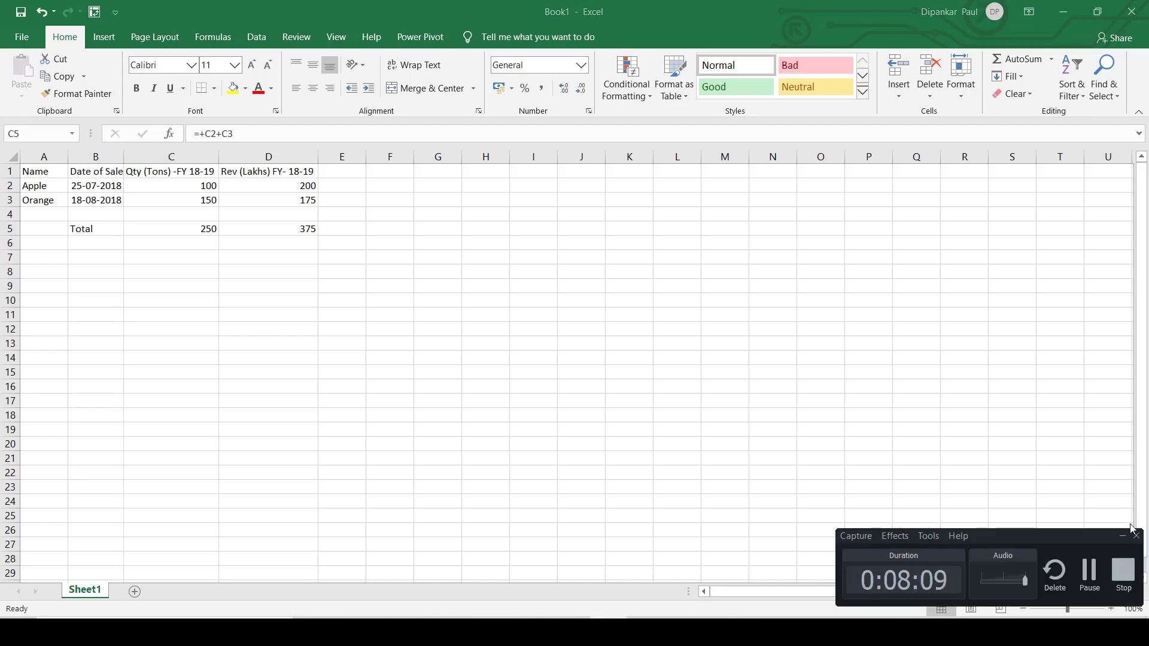